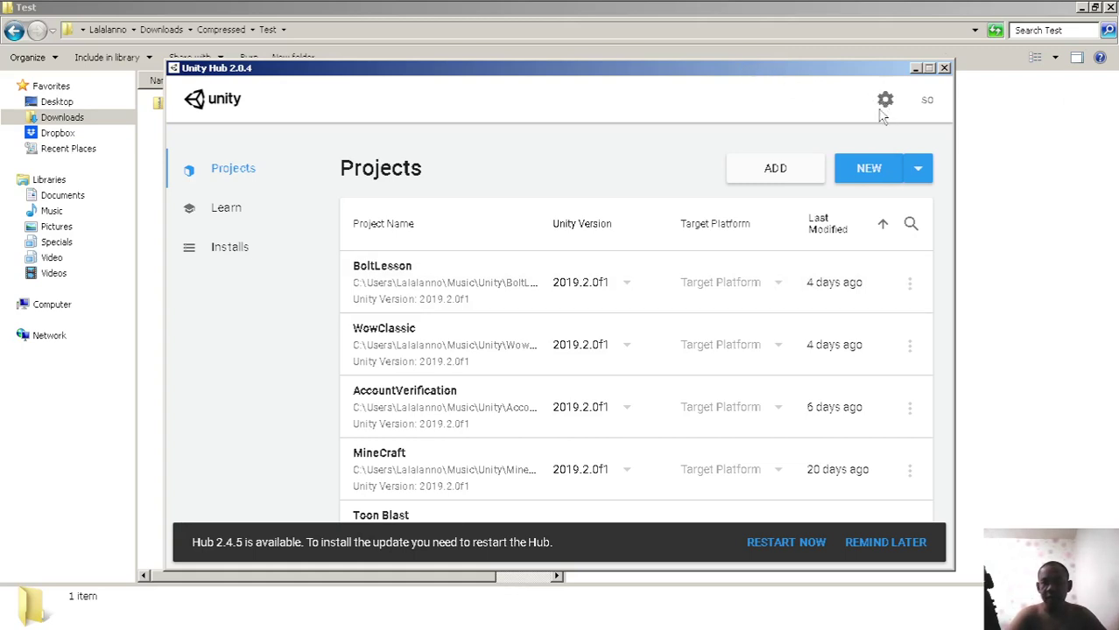
Extract KhmerCardGame.zip directly into the Test folder with 7-Zip
{"action": "left_click_drag", "start_coordinate": [728, 68], "coordinate": [862, 112]}
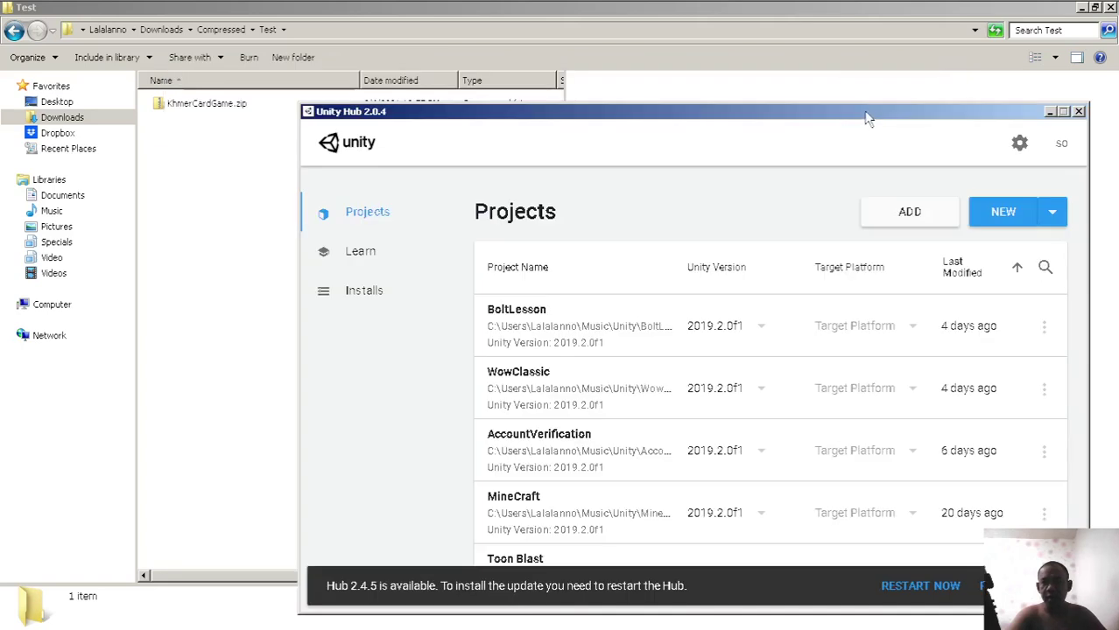
{"action": "left_click", "coordinate": [167, 135]}
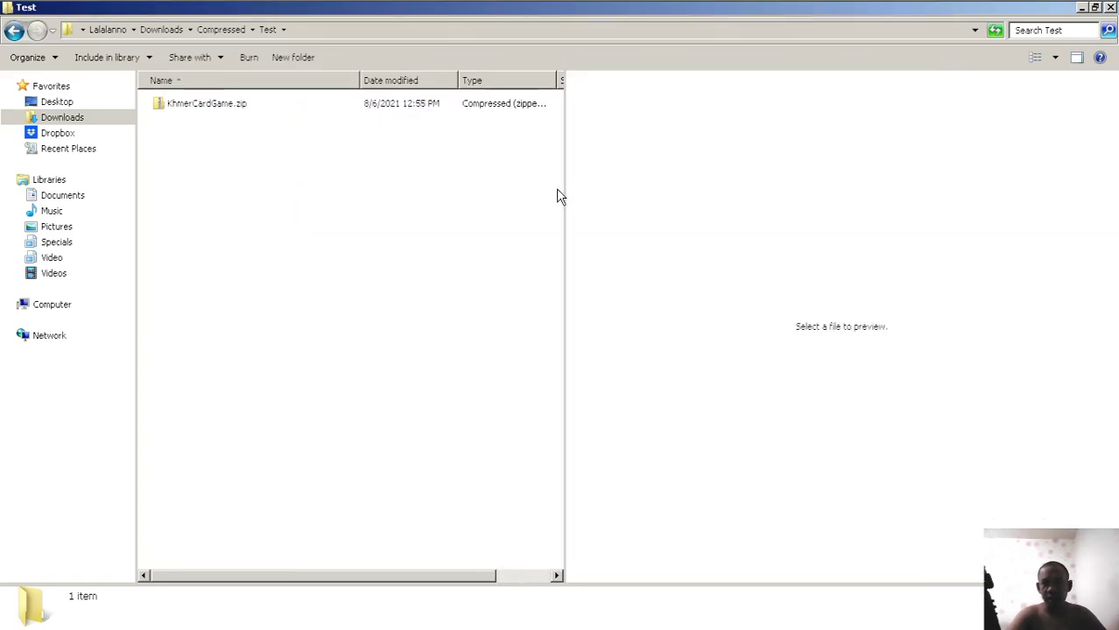
{"action": "left_click_drag", "start_coordinate": [565, 193], "coordinate": [747, 205]}
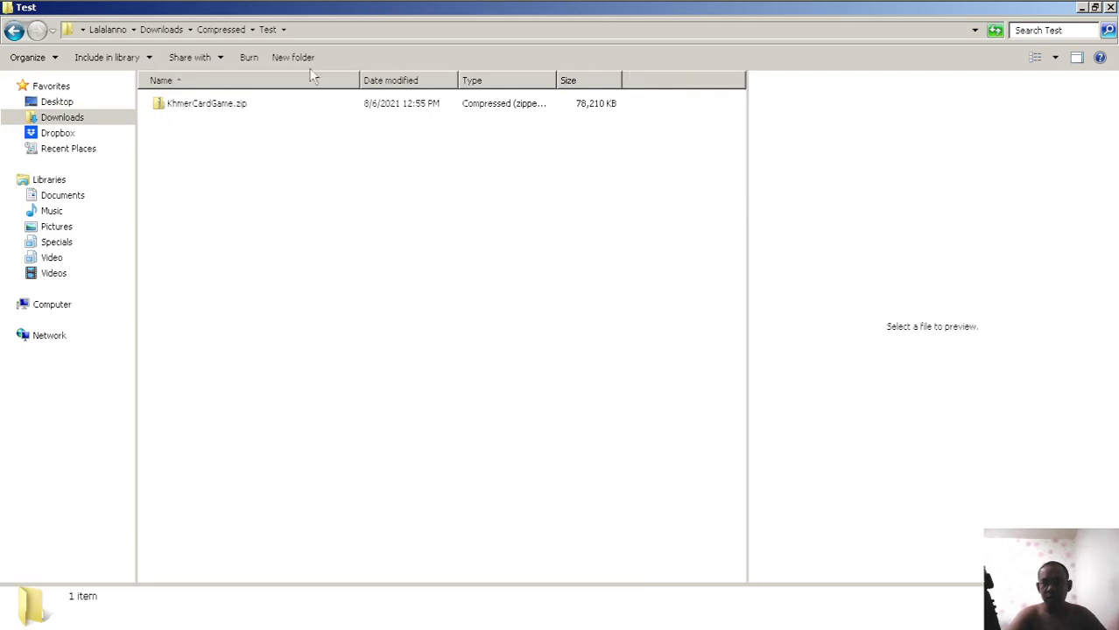
{"action": "right_click", "coordinate": [243, 105]}
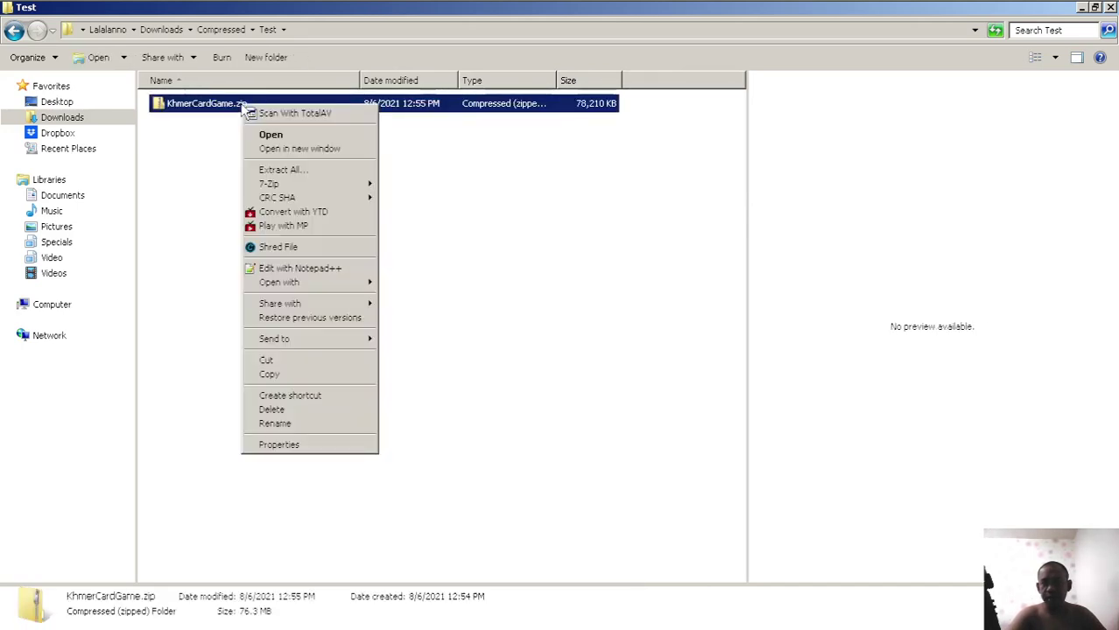
{"action": "mouse_move", "coordinate": [302, 185]}
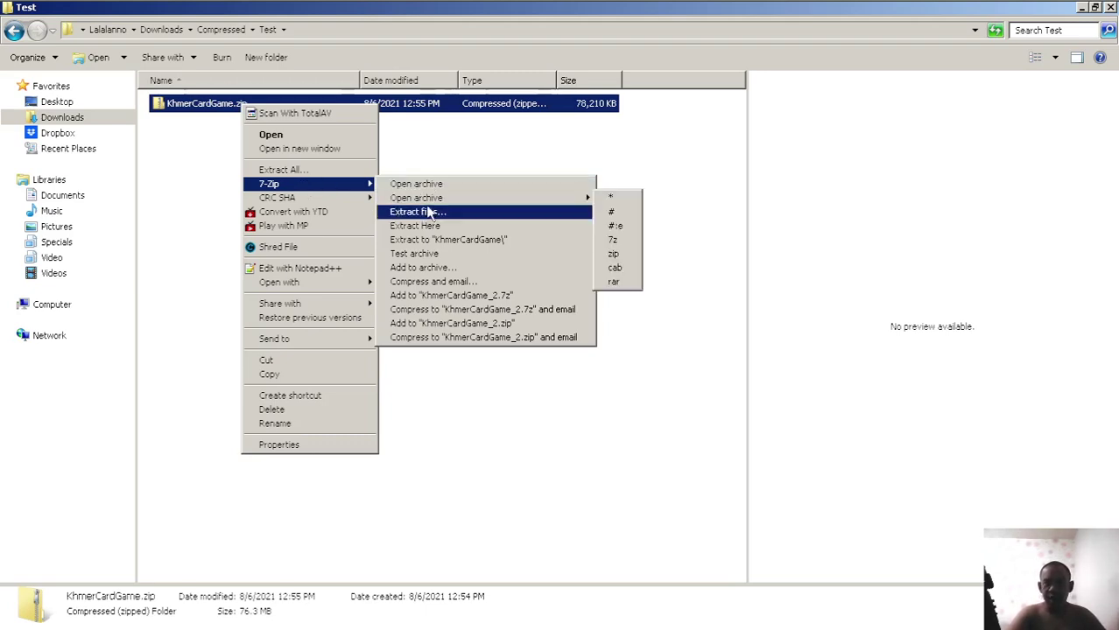
{"action": "left_click", "coordinate": [385, 225]}
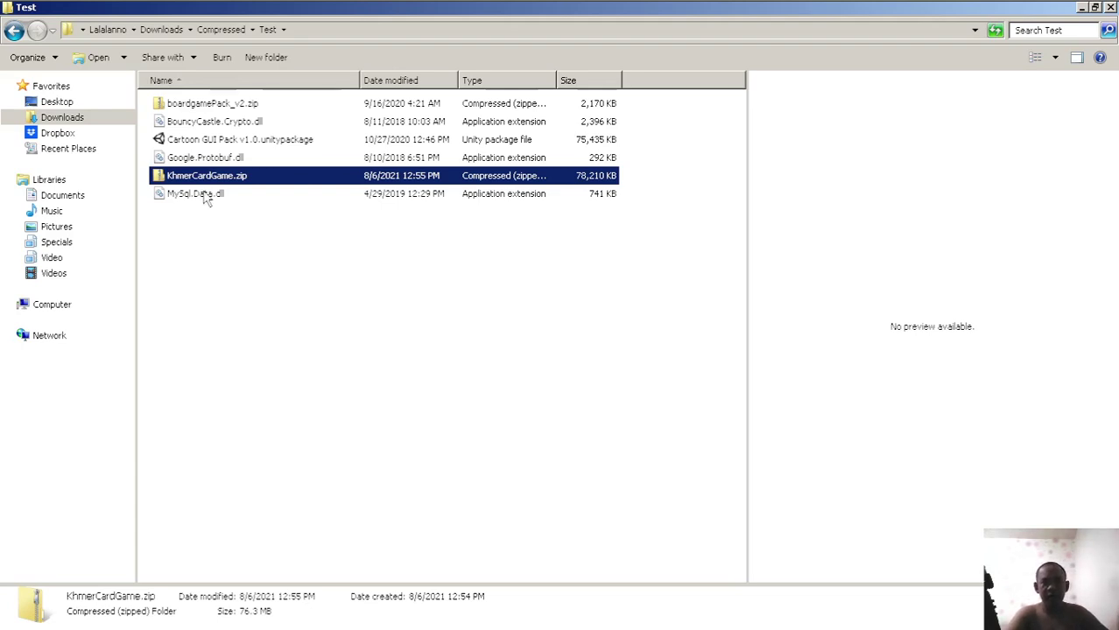
Review the extracted DLL files and look inside boardgamePack_v2.zip, returning to the Test folder
{"action": "left_click", "coordinate": [207, 196]}
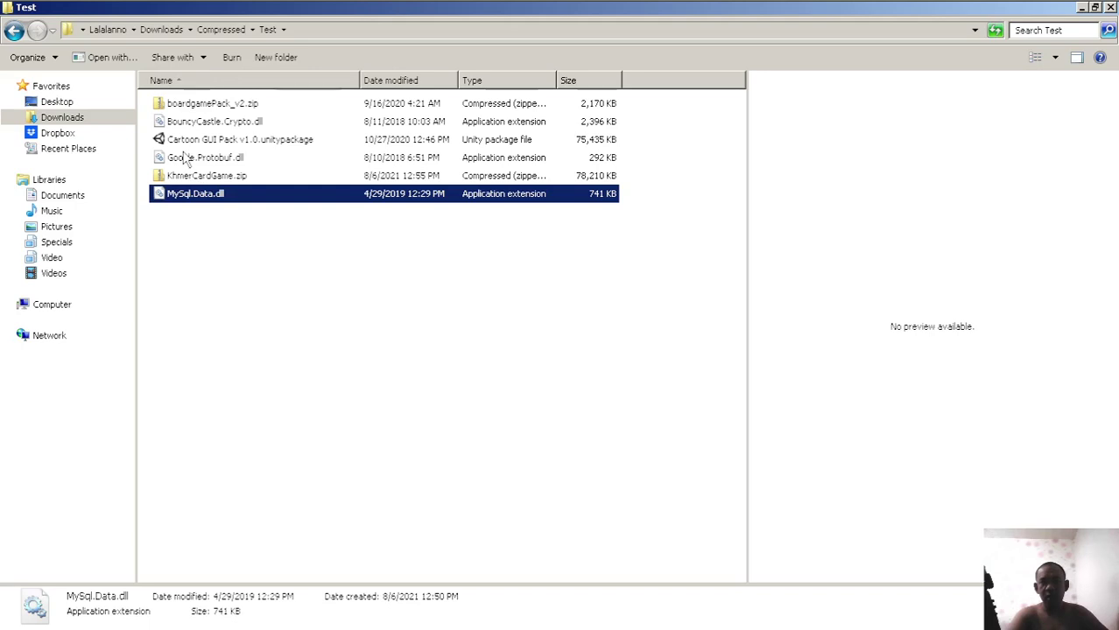
{"action": "left_click", "coordinate": [187, 158]}
{"action": "left_click", "coordinate": [203, 125]}
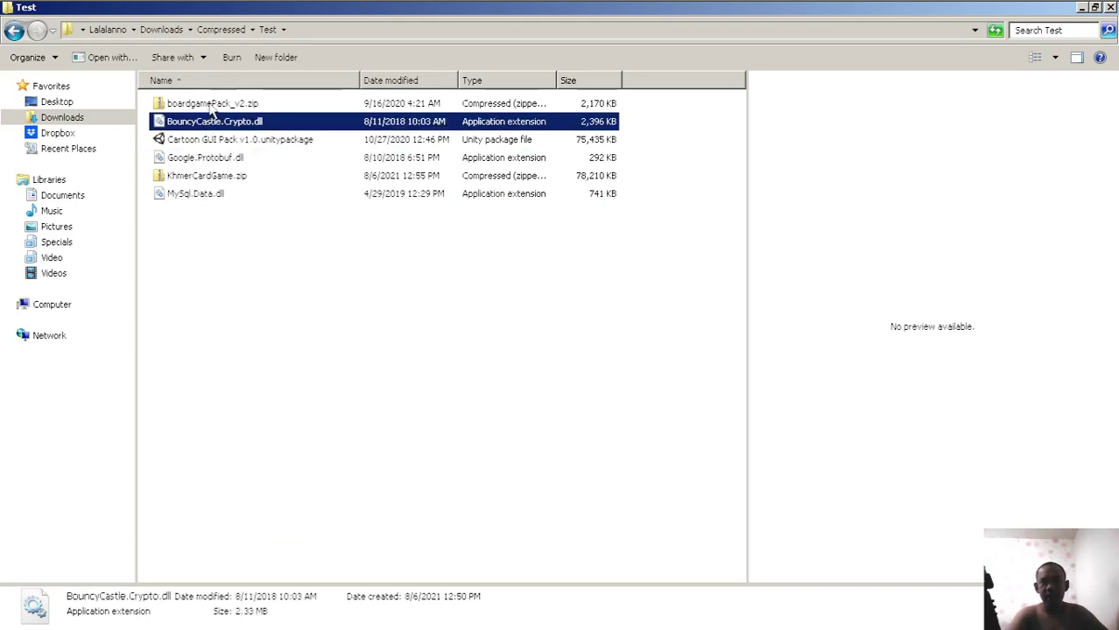
{"action": "left_click", "coordinate": [211, 105]}
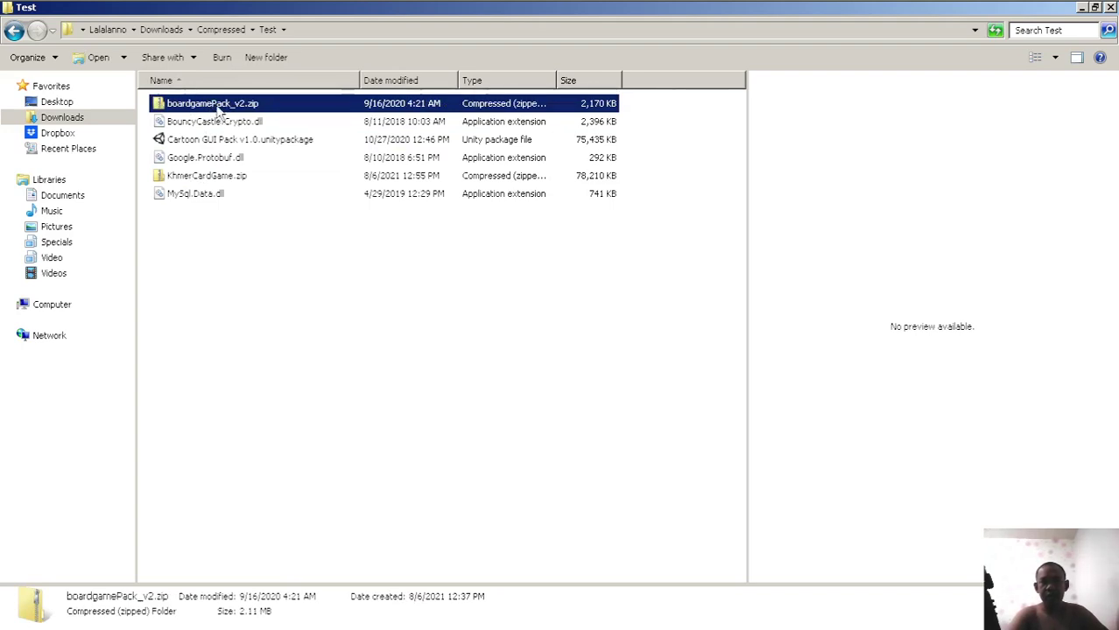
{"action": "double_click", "coordinate": [218, 106]}
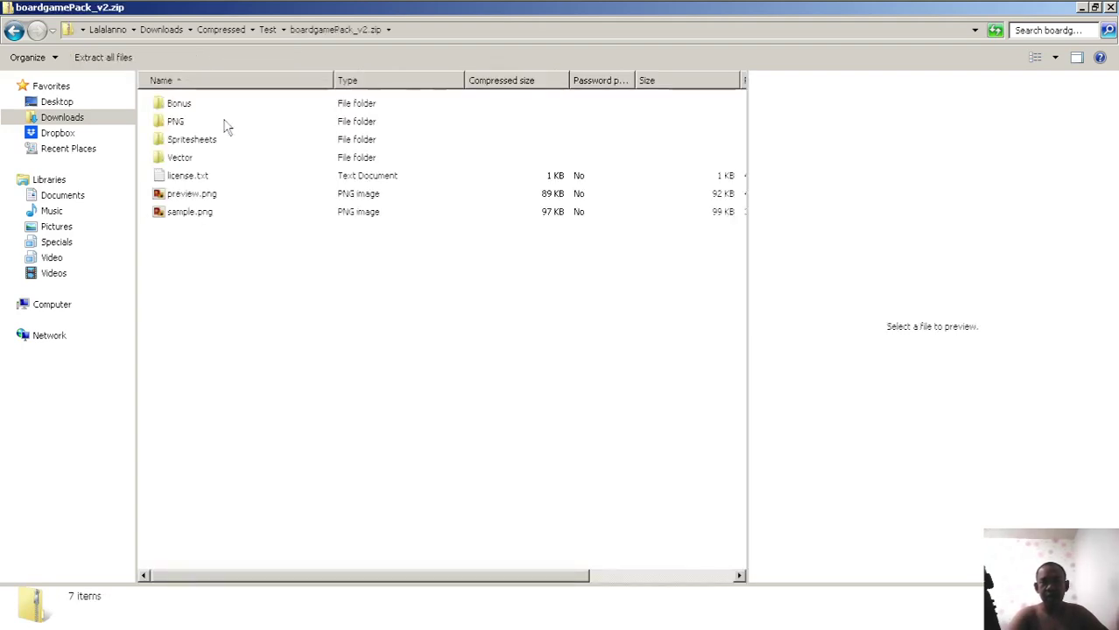
{"action": "left_click", "coordinate": [14, 30]}
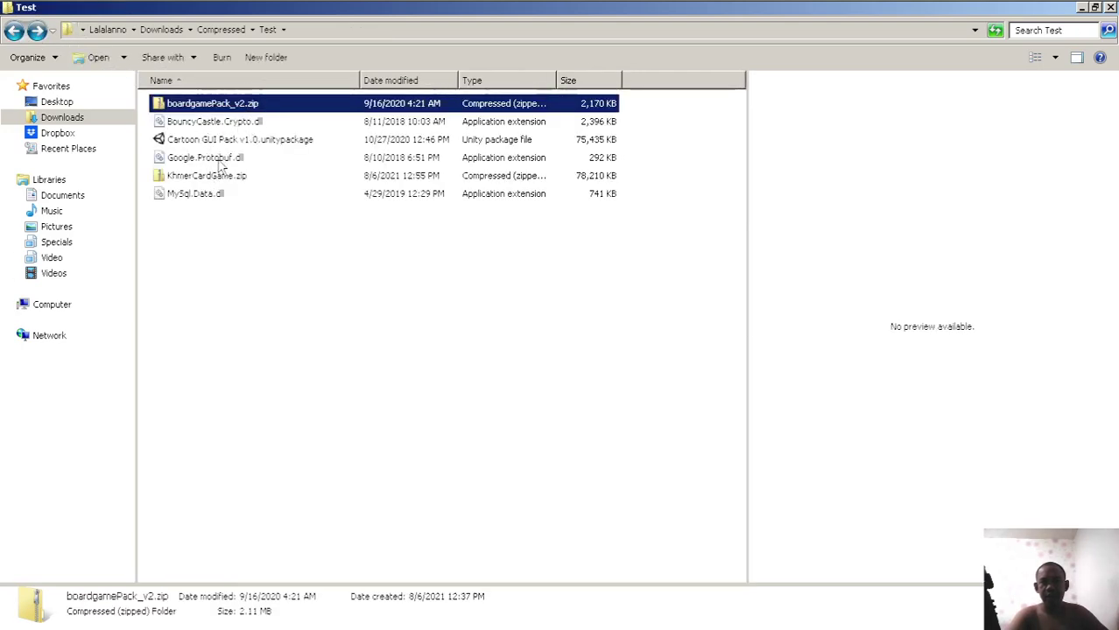
Extract boardgamePack_v2.zip into its own boardgamePack_v2 folder with 7-Zip and open that folder
{"action": "right_click", "coordinate": [223, 105]}
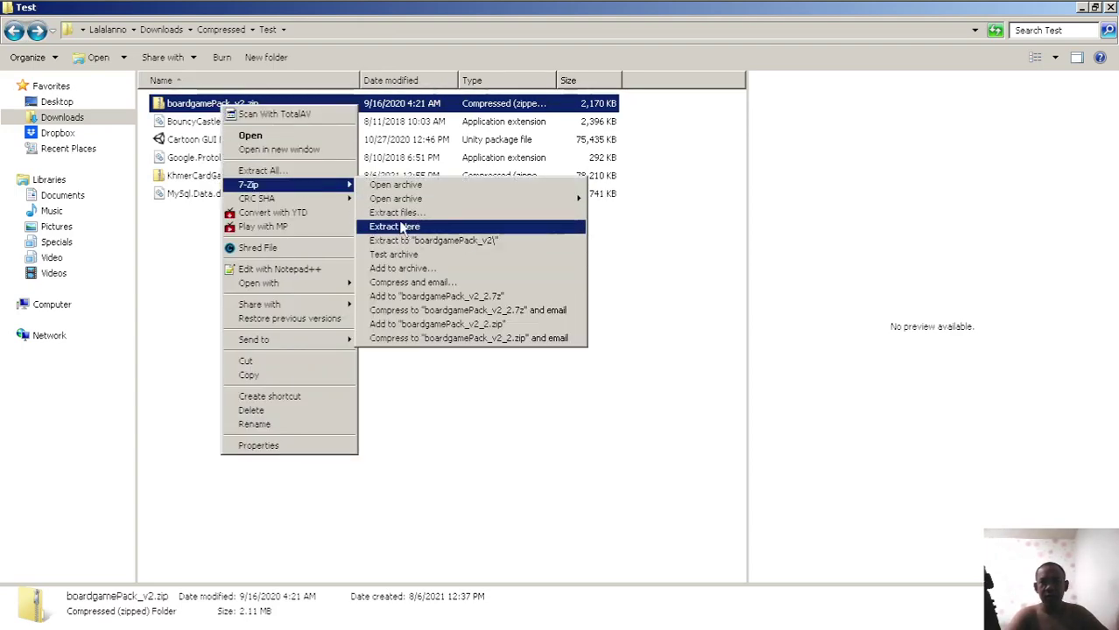
{"action": "left_click", "coordinate": [417, 243]}
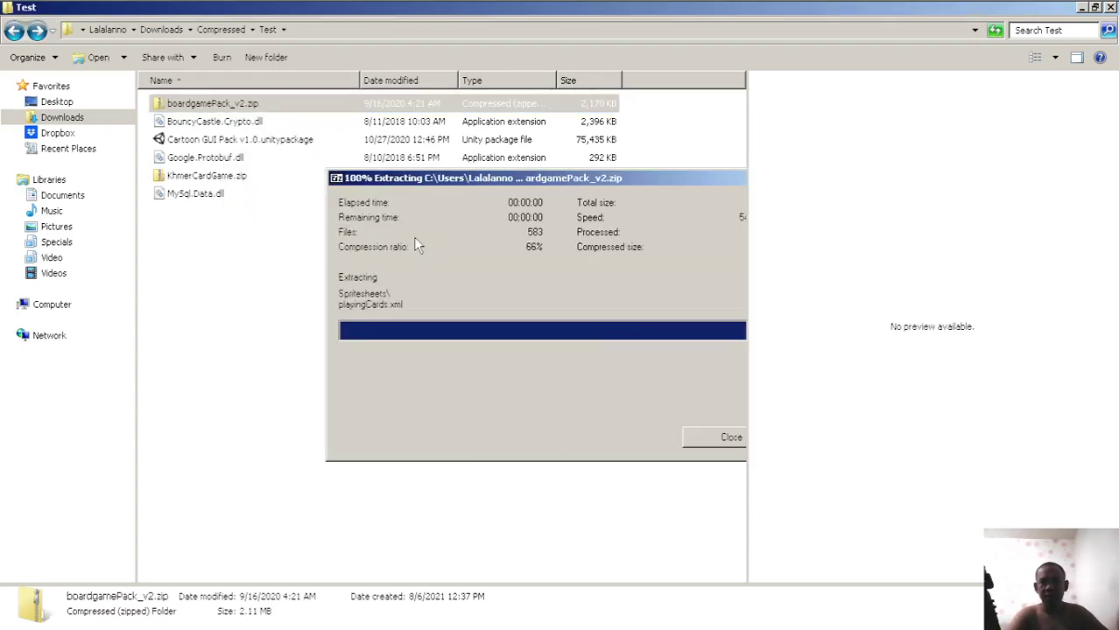
{"action": "double_click", "coordinate": [200, 106]}
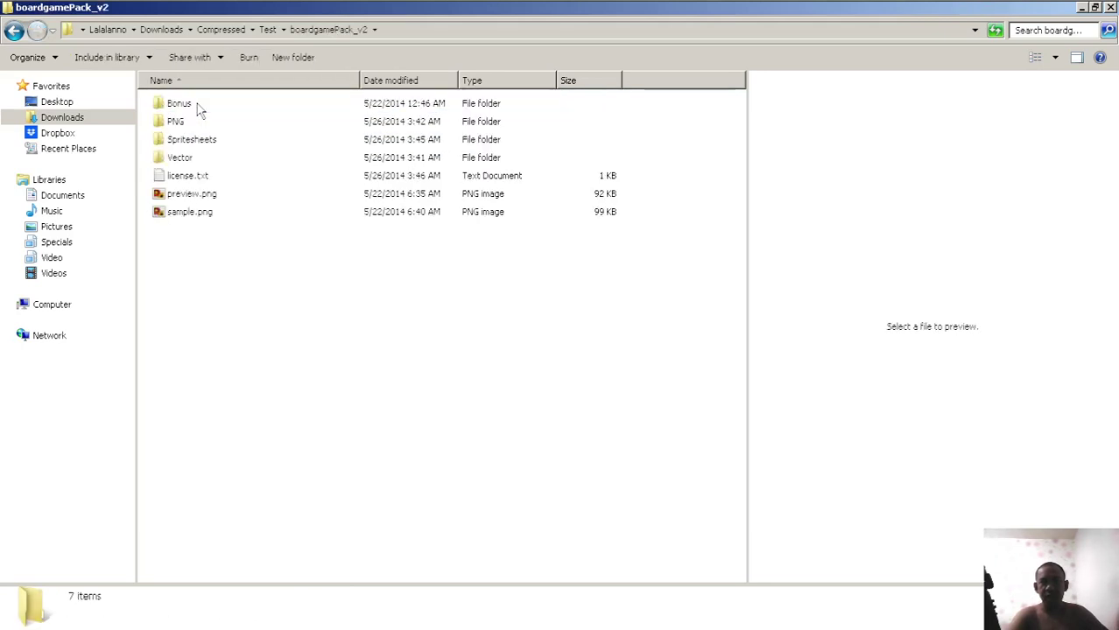
Preview pieceBlue_border00.png in the Pieces (Blue) folder under PNG, and go back to the Test folder
{"action": "double_click", "coordinate": [178, 121]}
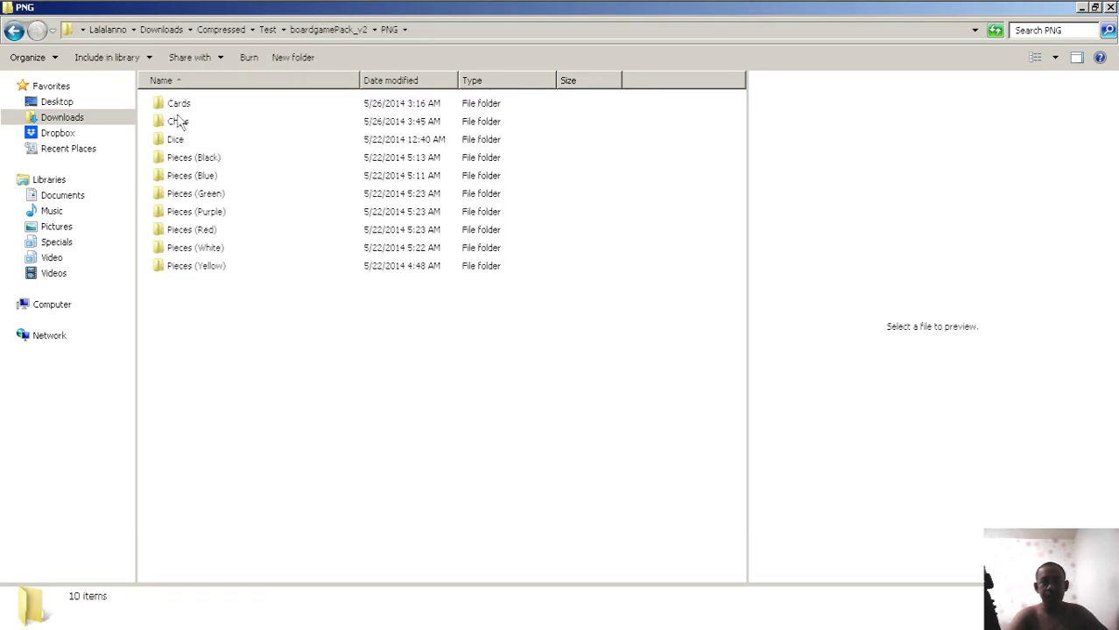
{"action": "double_click", "coordinate": [200, 179]}
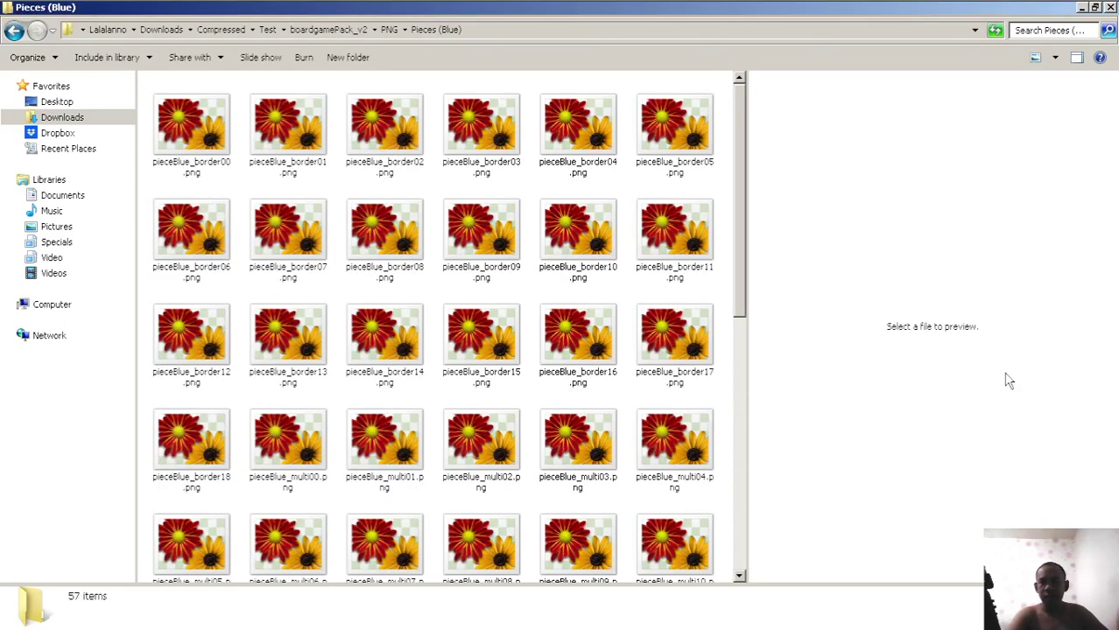
{"action": "double_click", "coordinate": [203, 127]}
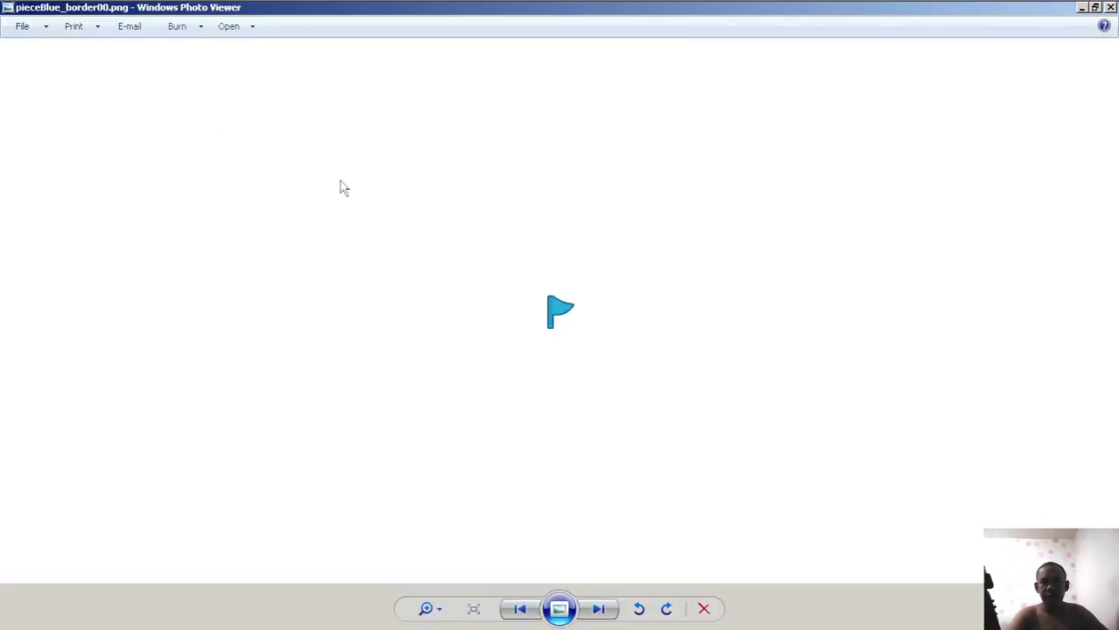
{"action": "left_click", "coordinate": [1110, 7]}
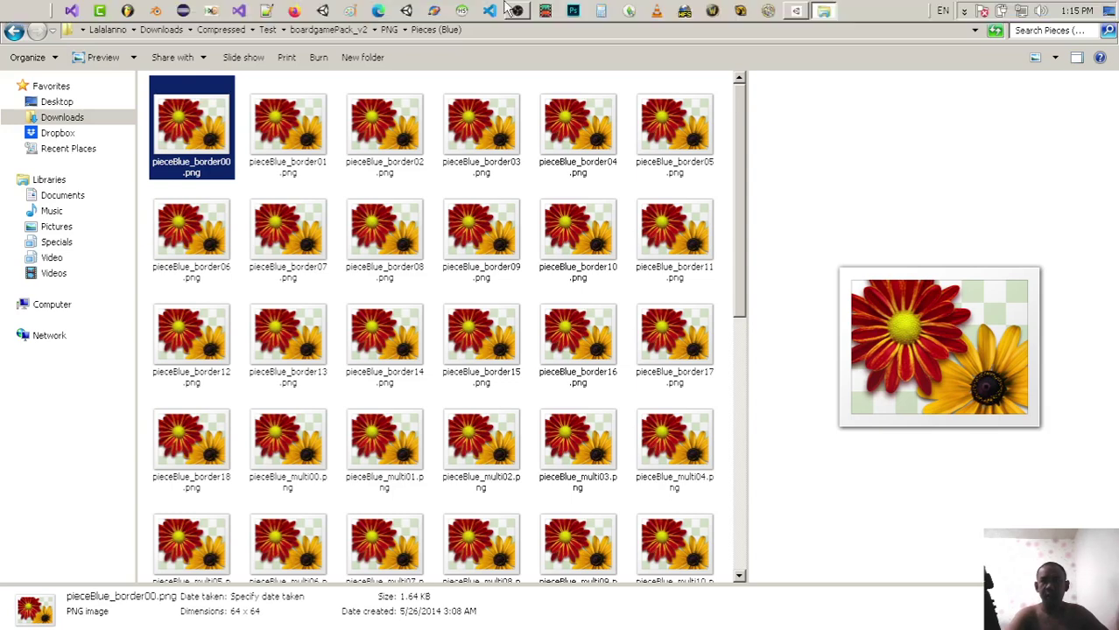
{"action": "left_click", "coordinate": [13, 31]}
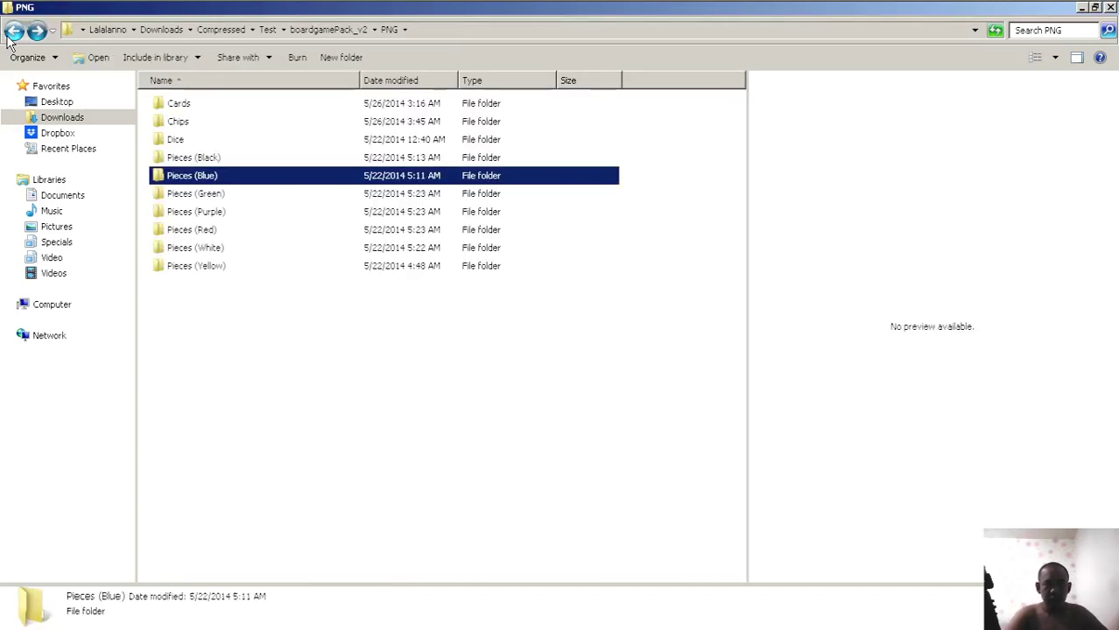
{"action": "left_click", "coordinate": [13, 31]}
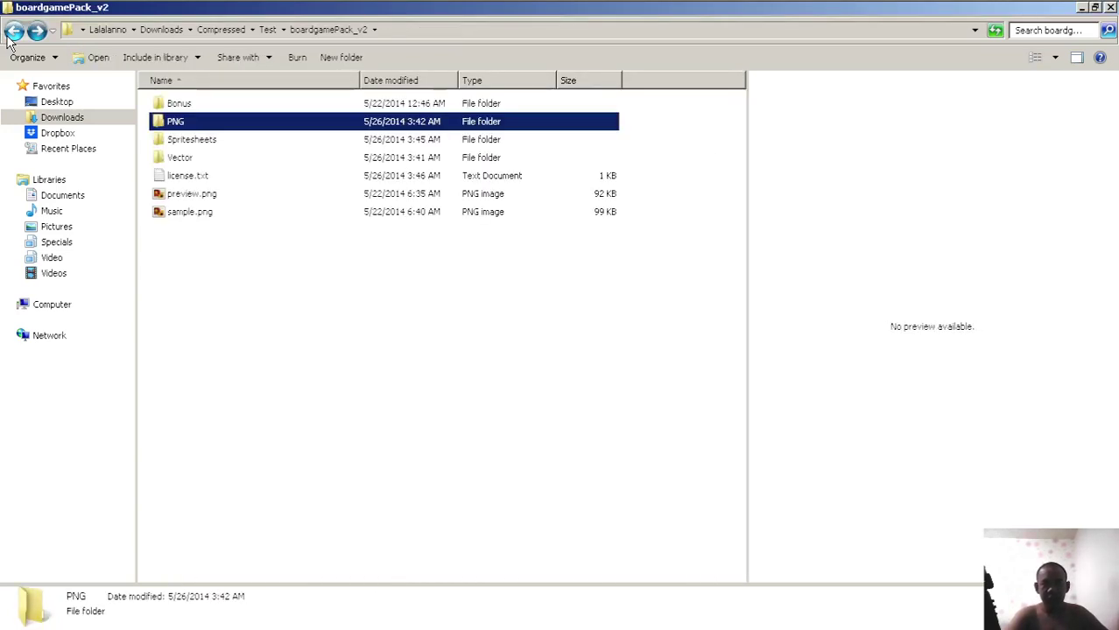
{"action": "left_click", "coordinate": [12, 31]}
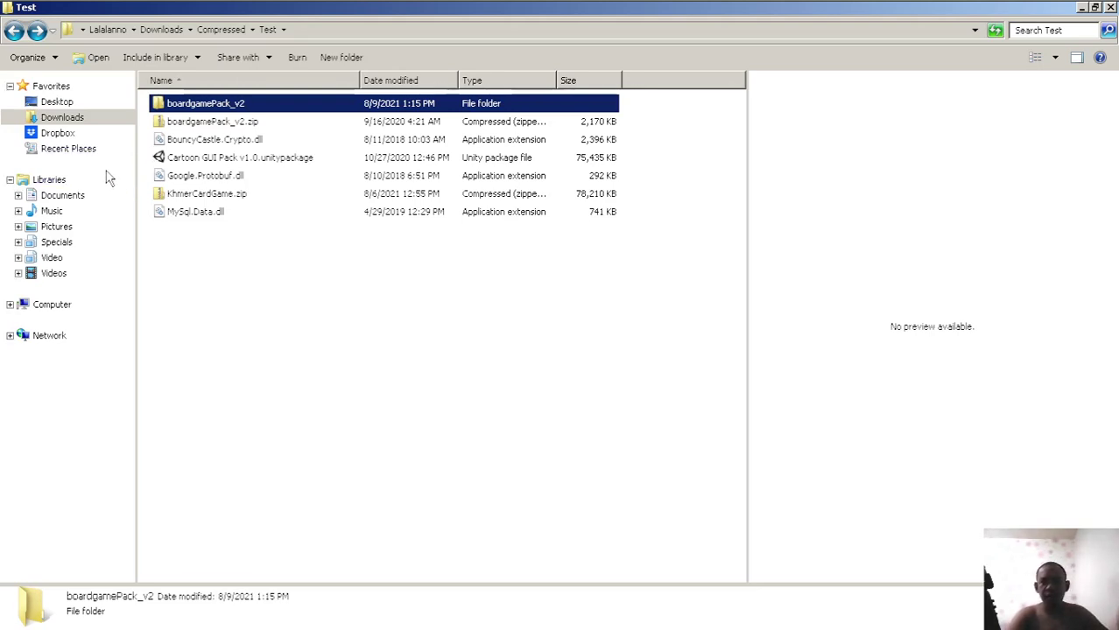
Switch to Unity Hub and set up a new project with the 2D template, ready for naming
{"action": "left_click", "coordinate": [632, 10]}
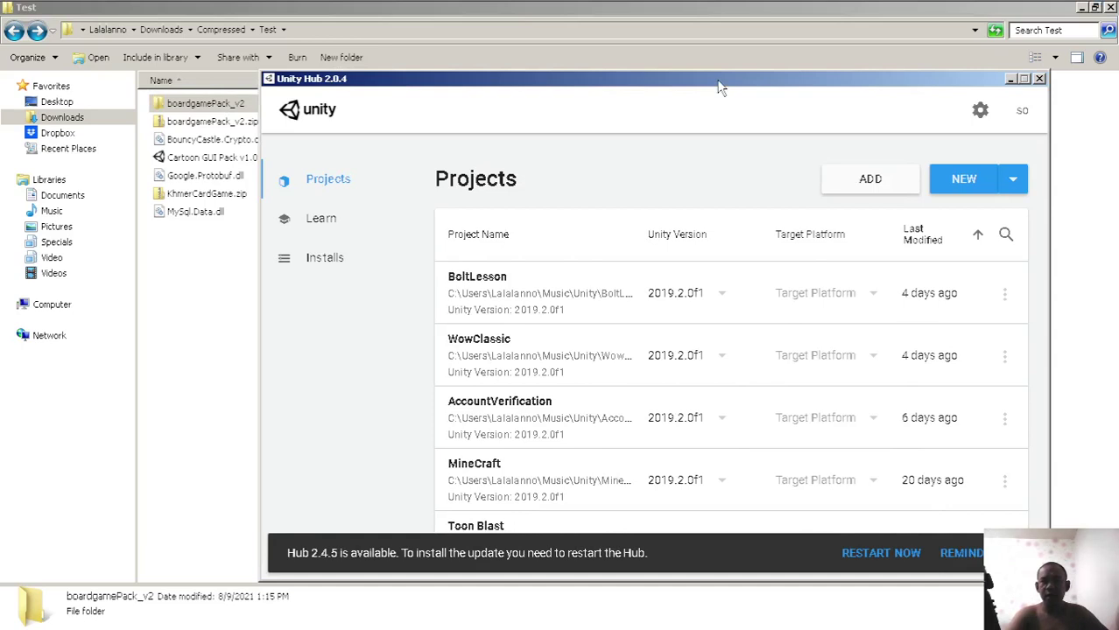
{"action": "left_click_drag", "start_coordinate": [717, 80], "coordinate": [618, 61]}
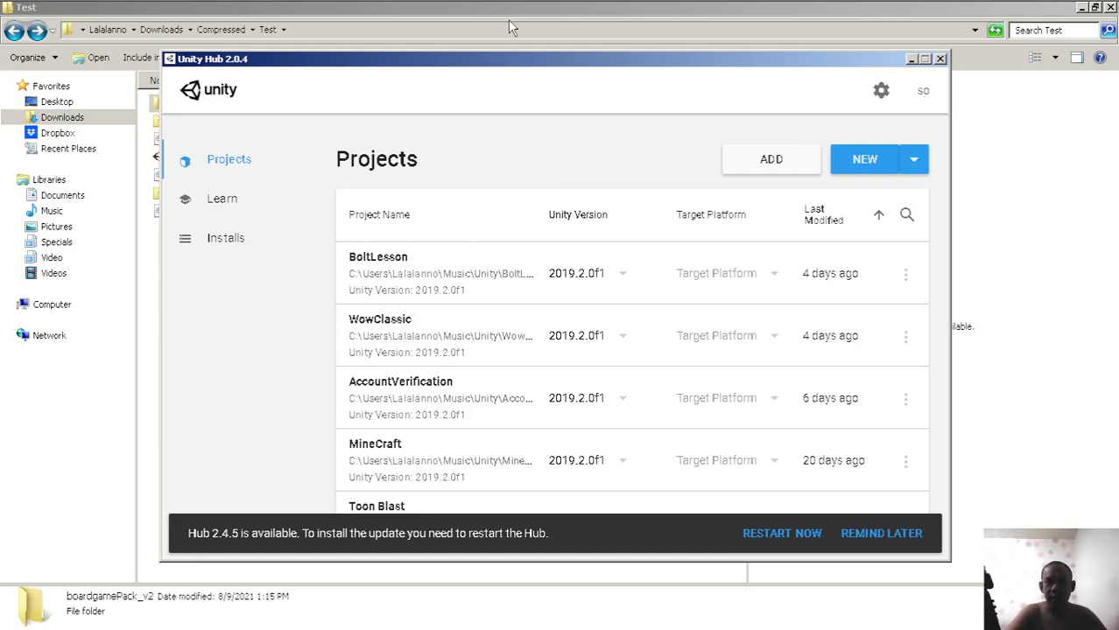
{"action": "left_click_drag", "start_coordinate": [500, 53], "coordinate": [481, 33]}
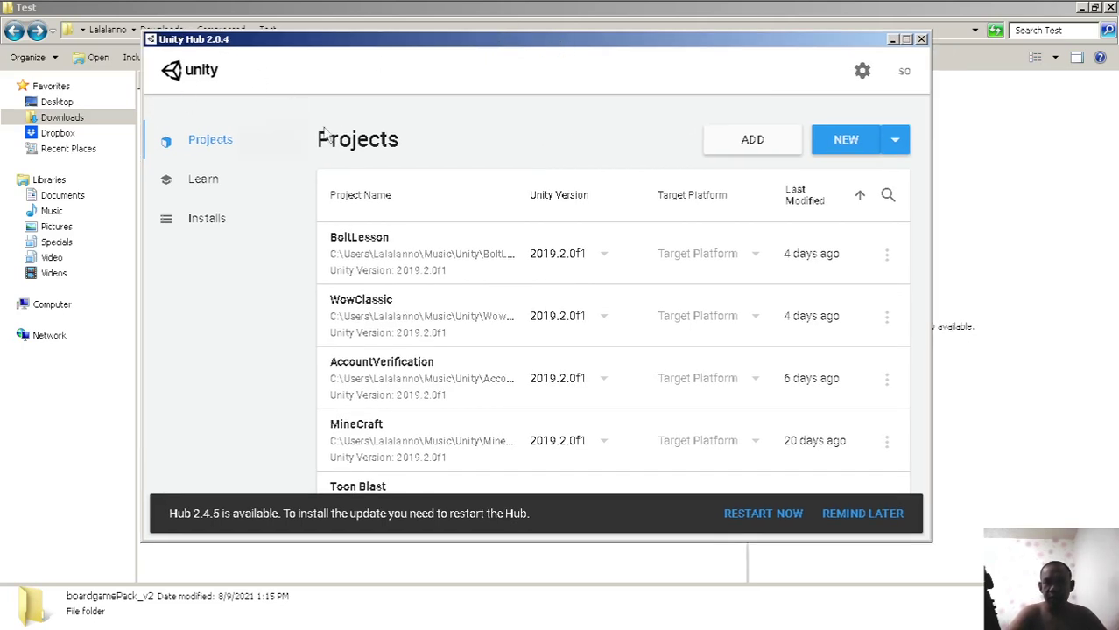
{"action": "left_click", "coordinate": [823, 147]}
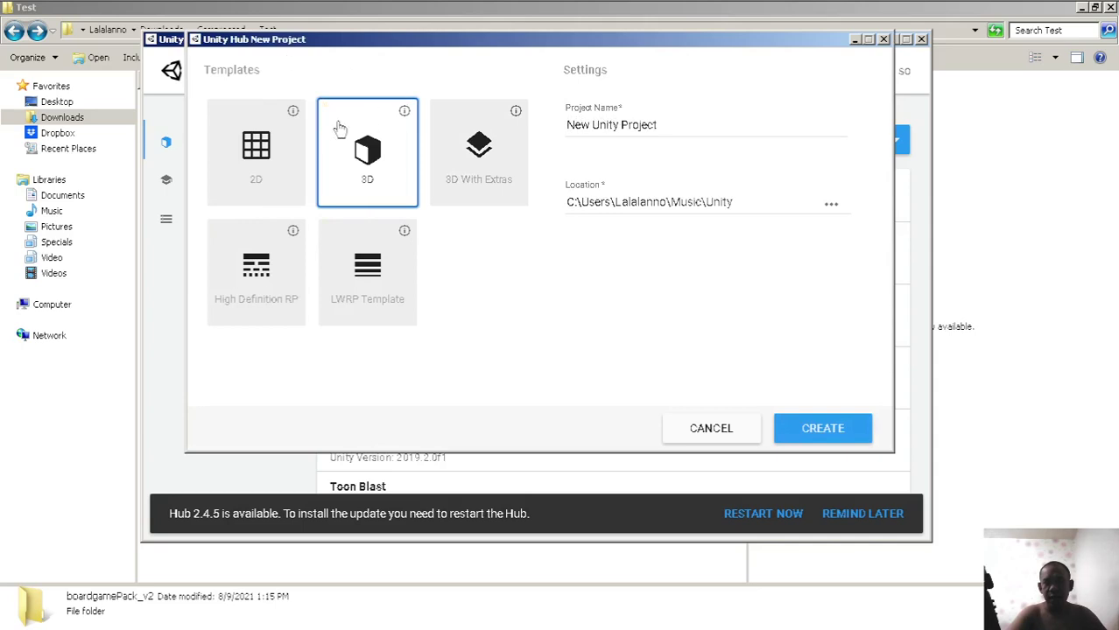
{"action": "left_click", "coordinate": [288, 156]}
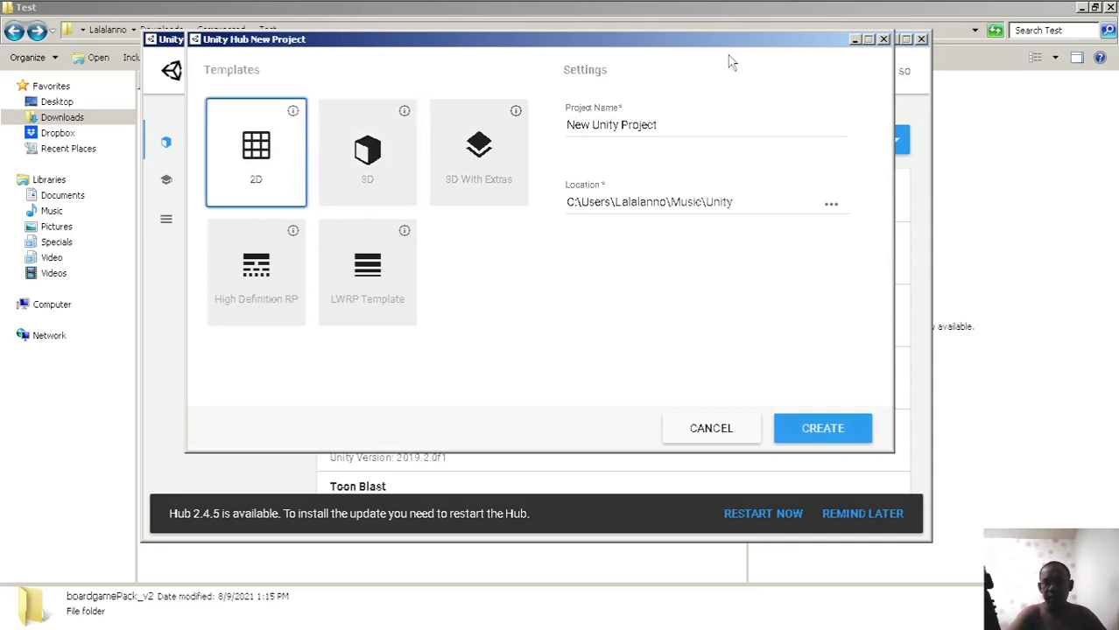
{"action": "left_click", "coordinate": [698, 123]}
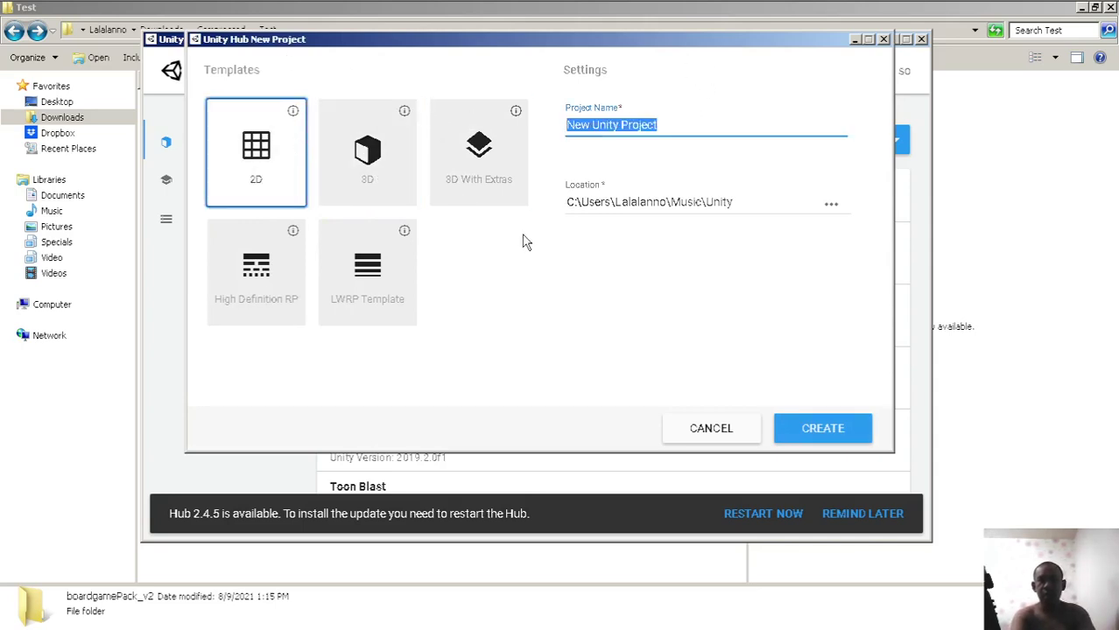
{"action": "type", "text": "Khmer"}
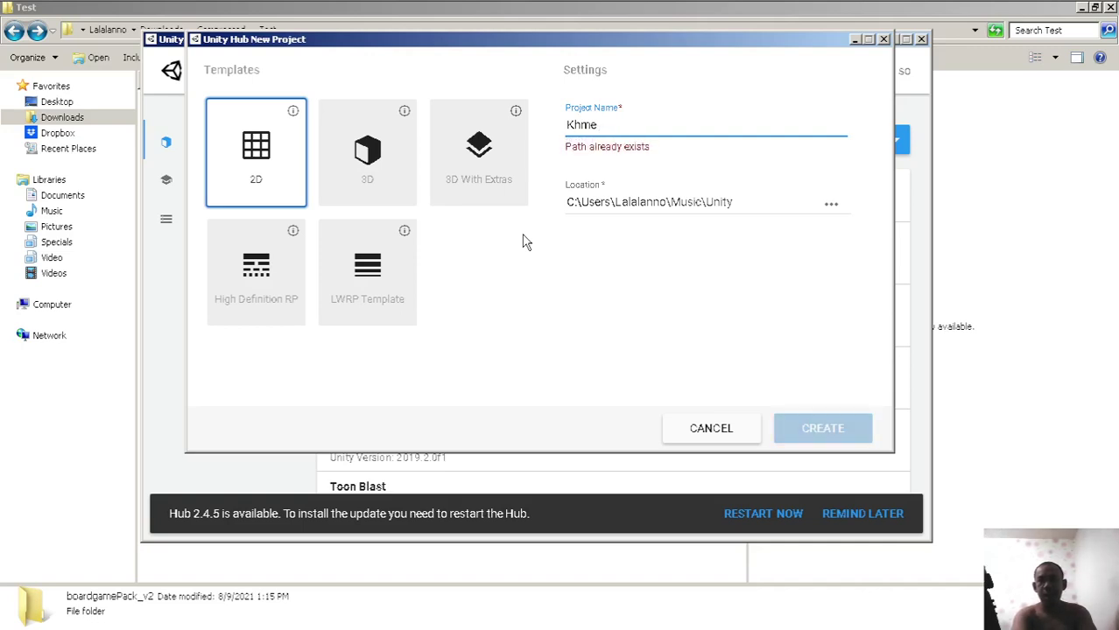
{"action": "key", "text": "BackSpace"}
{"action": "key", "text": "BackSpace"}
{"action": "key", "text": "BackSpace"}
{"action": "key", "text": "BackSpace"}
{"action": "key", "text": "BackSpace"}
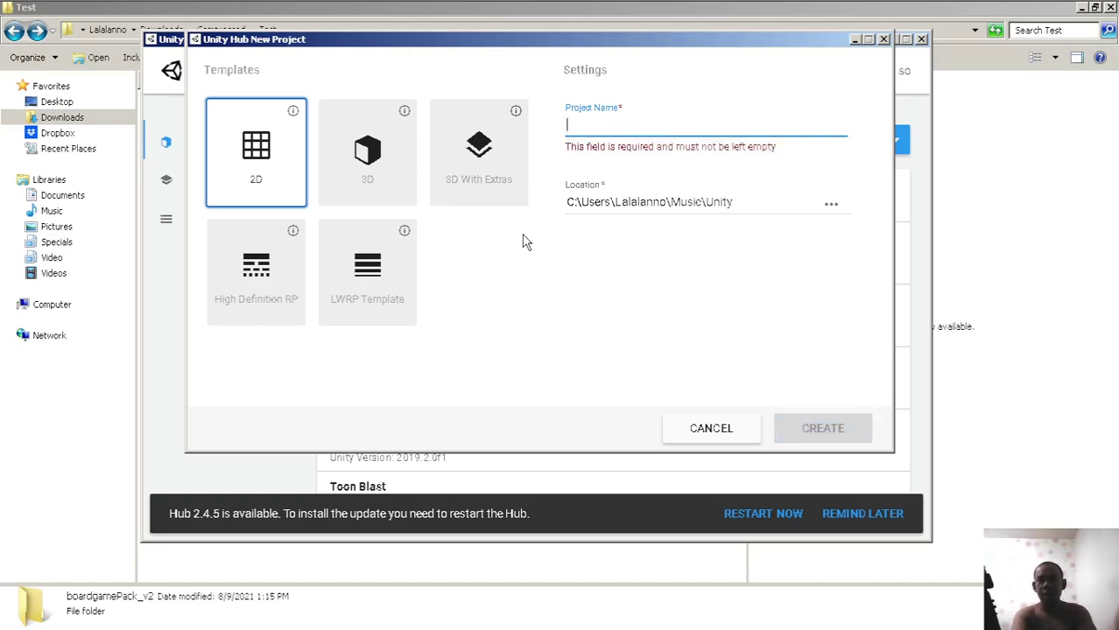
Name the new project KhmerCard and create it
{"action": "type", "text": "KhmerCard"}
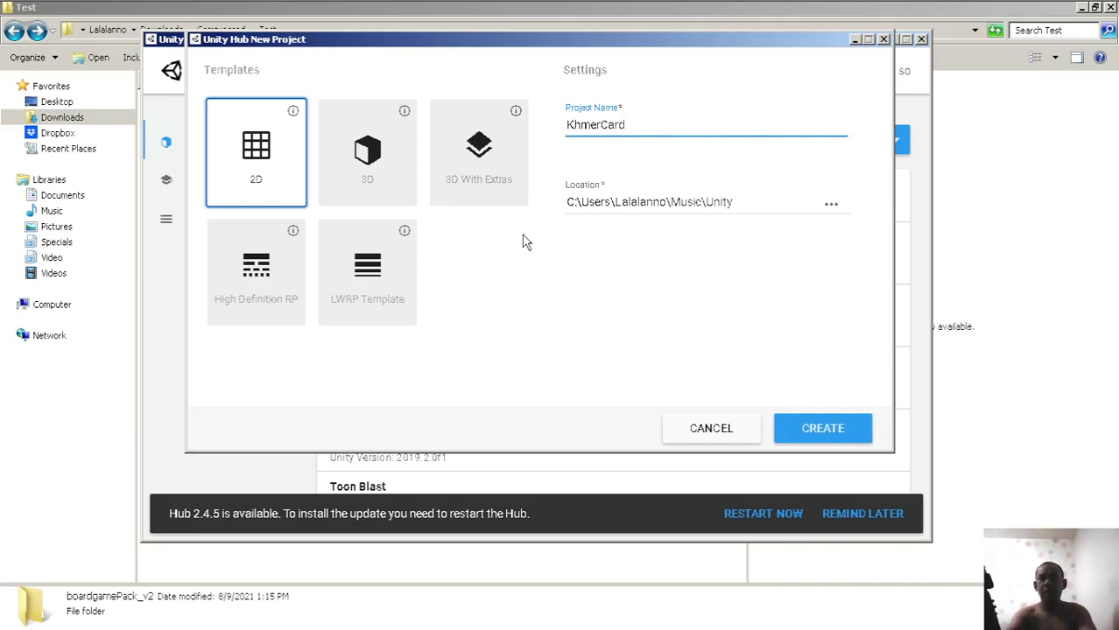
{"action": "left_click", "coordinate": [825, 433]}
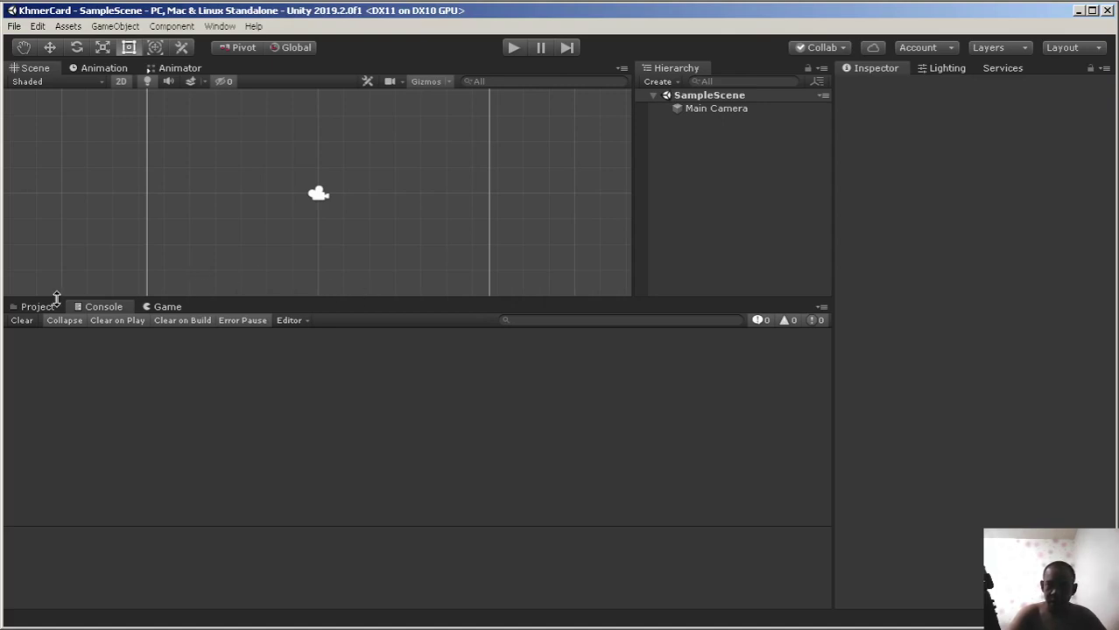
Switch the project's build platform to Android and close the build settings
{"action": "left_click", "coordinate": [15, 27]}
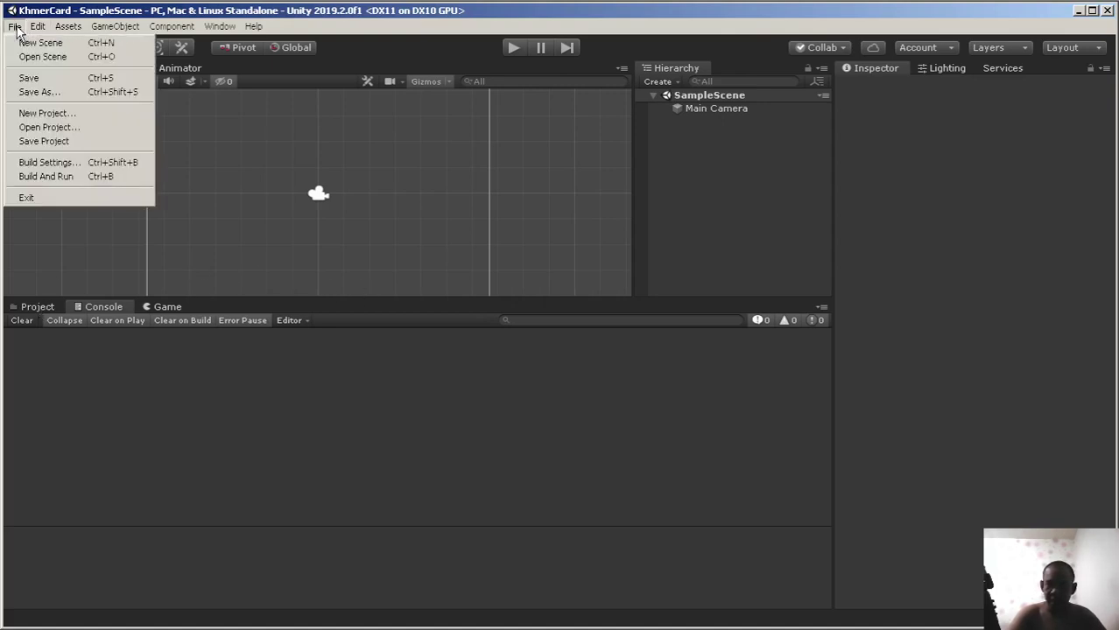
{"action": "left_click", "coordinate": [50, 163]}
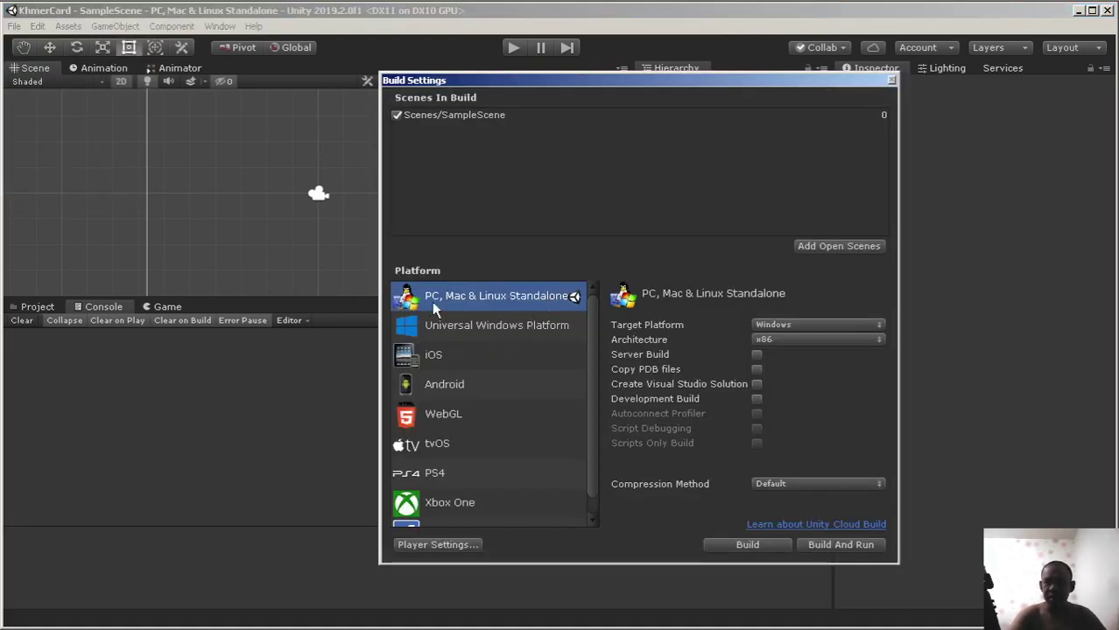
{"action": "left_click", "coordinate": [467, 391]}
{"action": "left_click", "coordinate": [755, 543]}
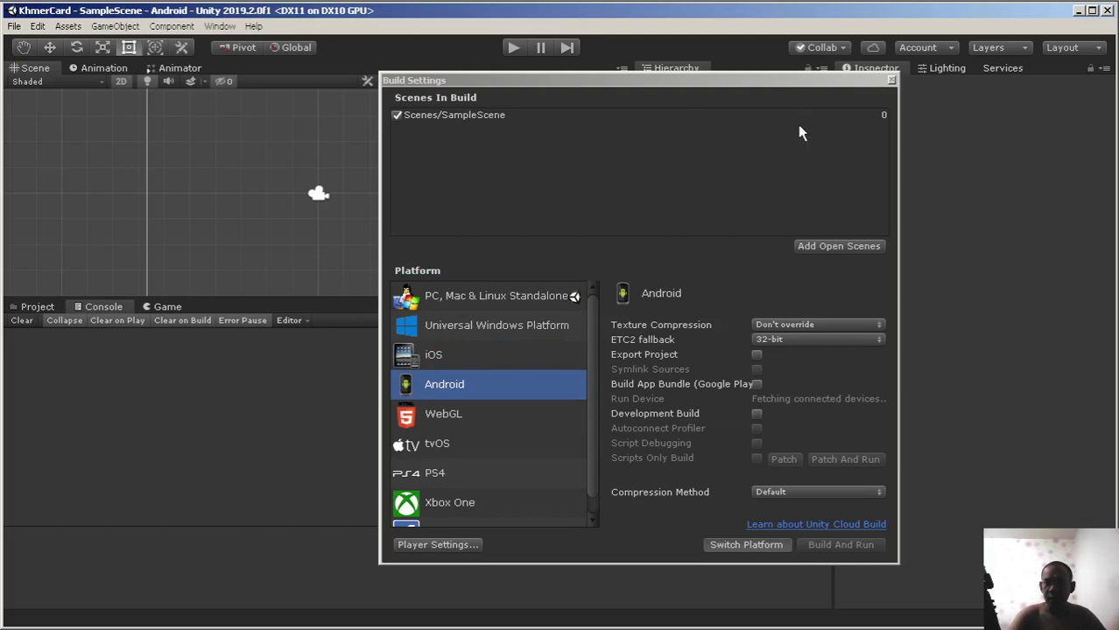
{"action": "left_click", "coordinate": [892, 81]}
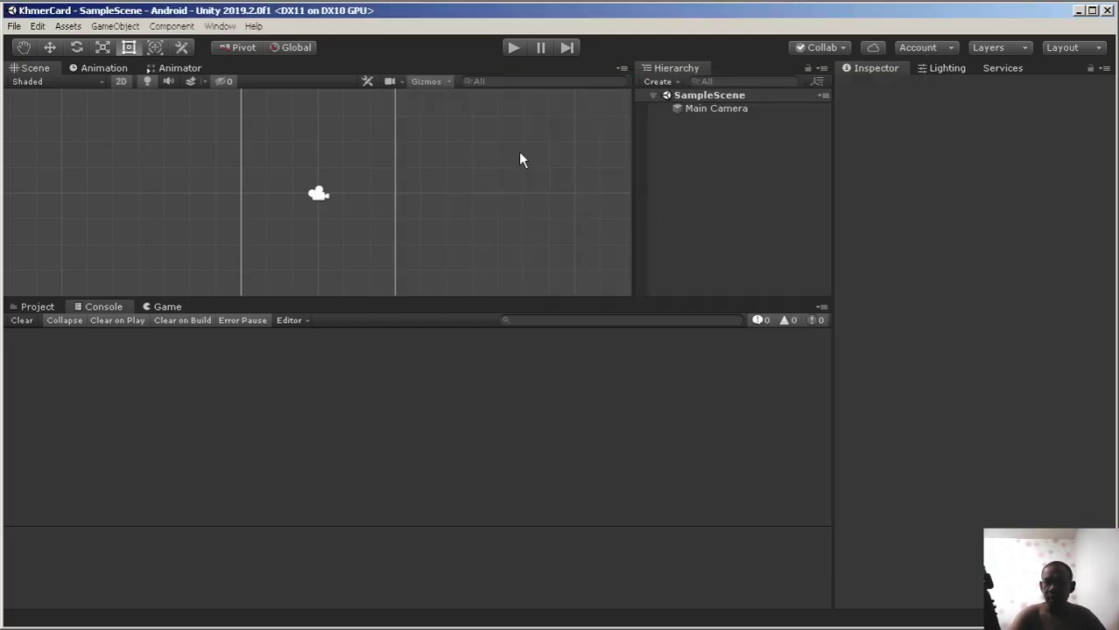
Open the Android player settings from the build settings and maximize the project settings window
{"action": "left_click", "coordinate": [14, 26]}
{"action": "left_click", "coordinate": [48, 161]}
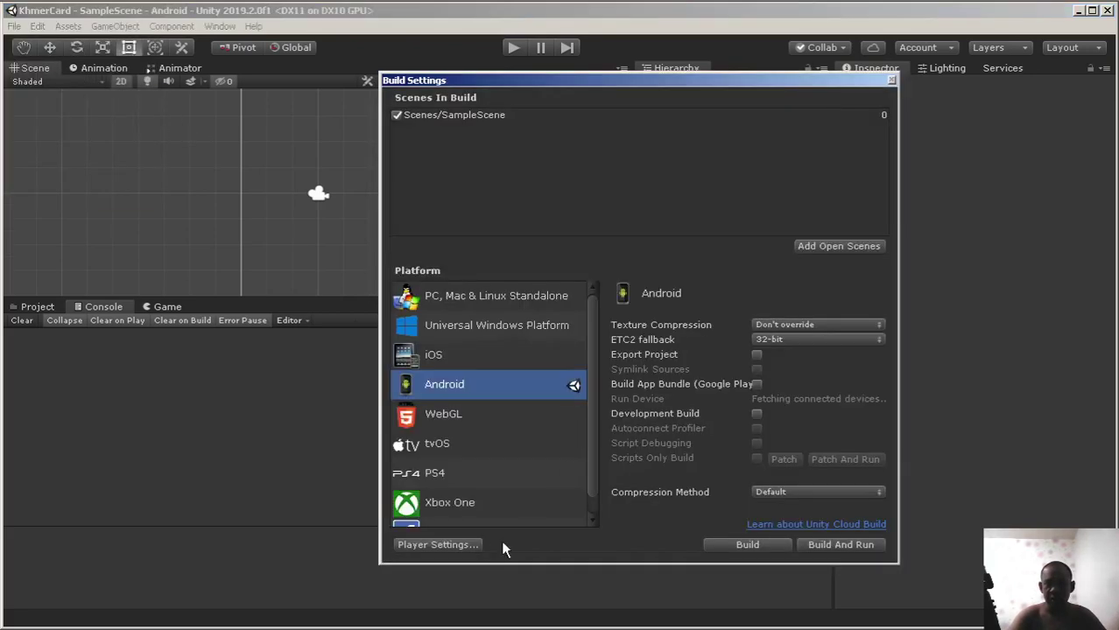
{"action": "left_click", "coordinate": [430, 545]}
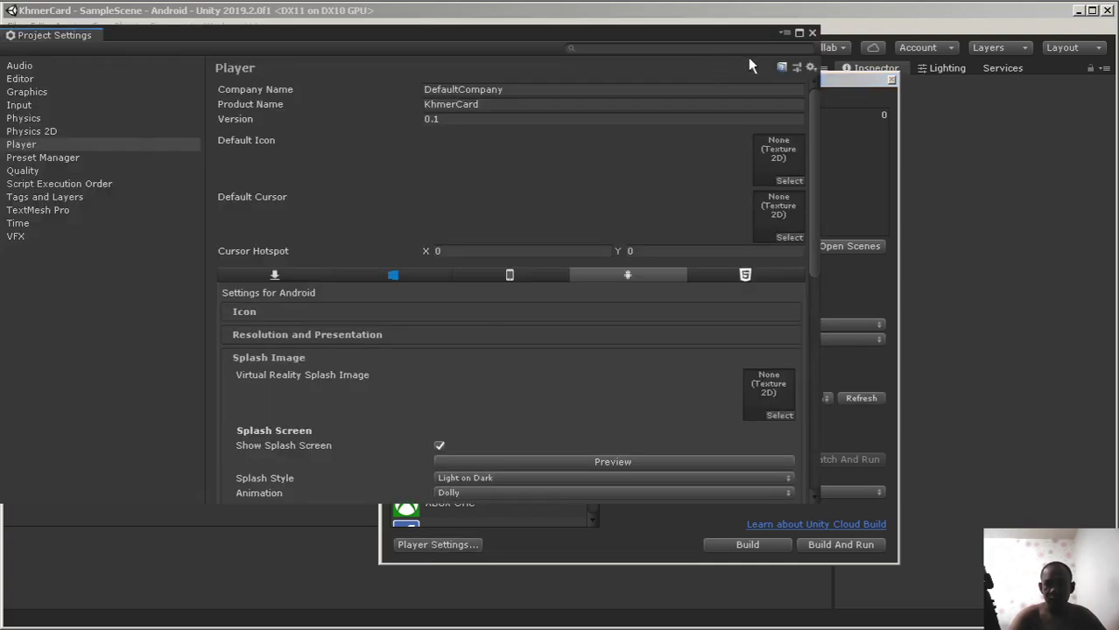
{"action": "left_click", "coordinate": [798, 32]}
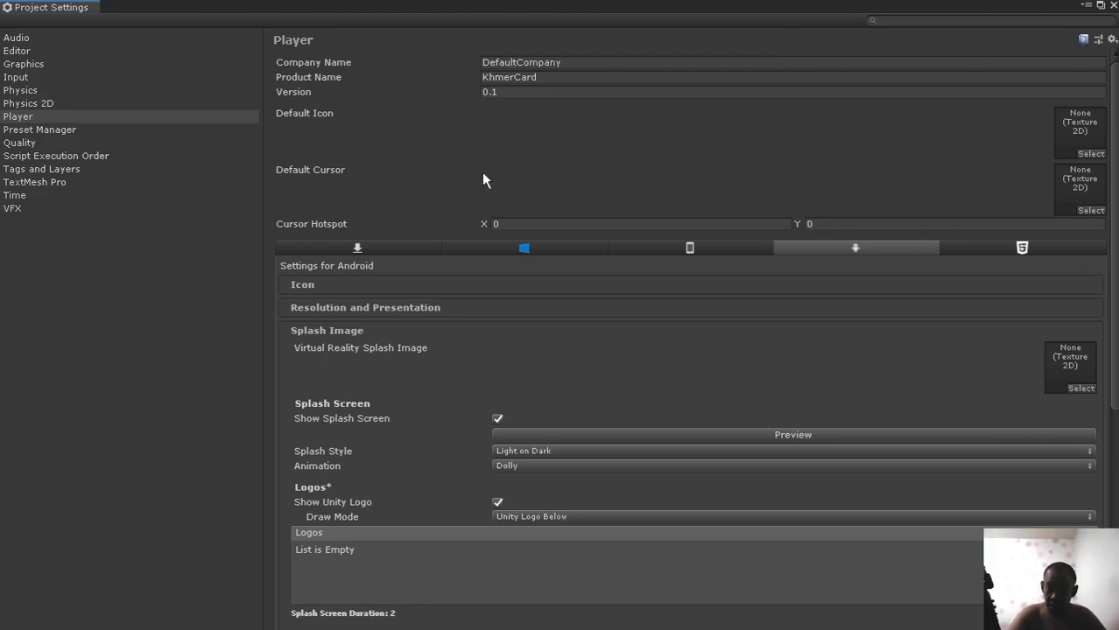
Review the Android player settings for the splash image, other settings, publishing and XR
{"action": "scroll", "coordinate": [486, 193], "scroll_direction": "down", "scroll_amount": 3}
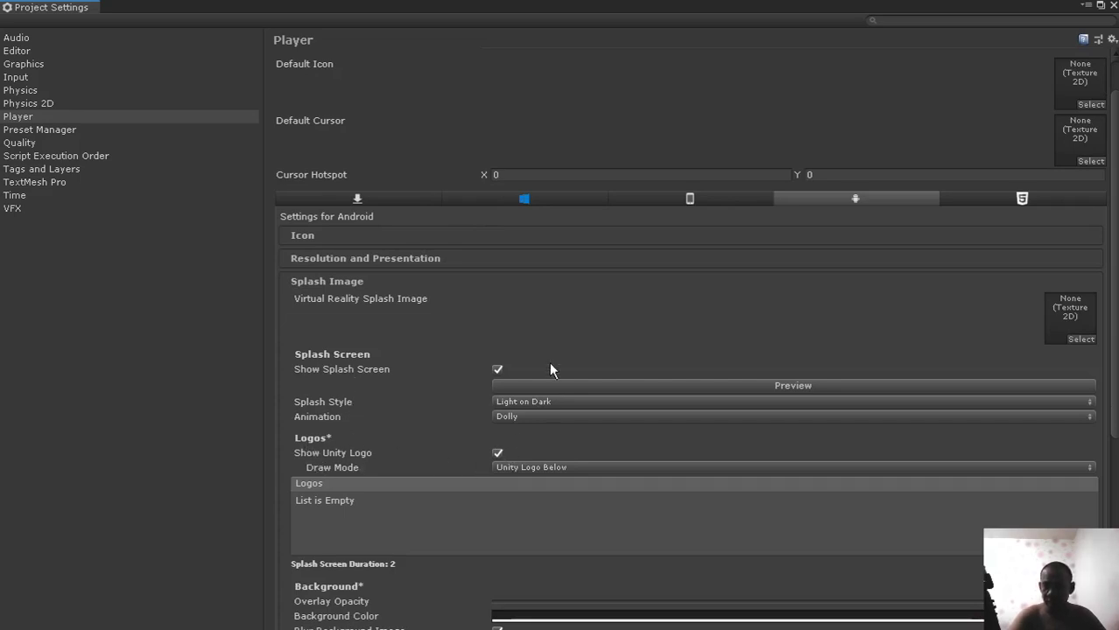
{"action": "scroll", "coordinate": [549, 362], "scroll_direction": "down", "scroll_amount": 3}
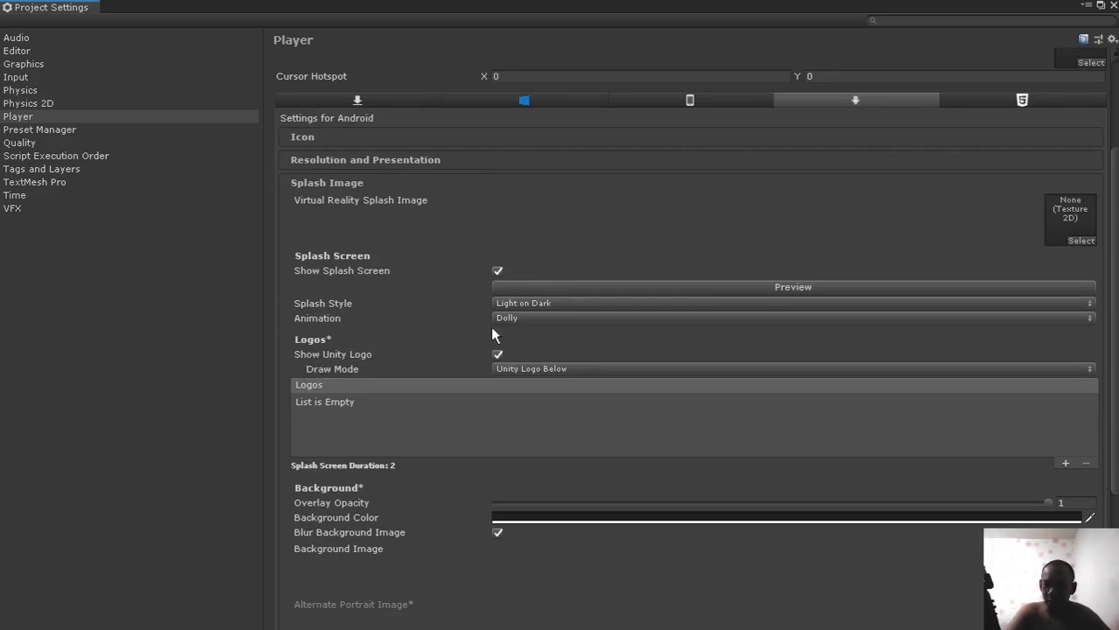
{"action": "scroll", "coordinate": [495, 302], "scroll_direction": "down", "scroll_amount": 5}
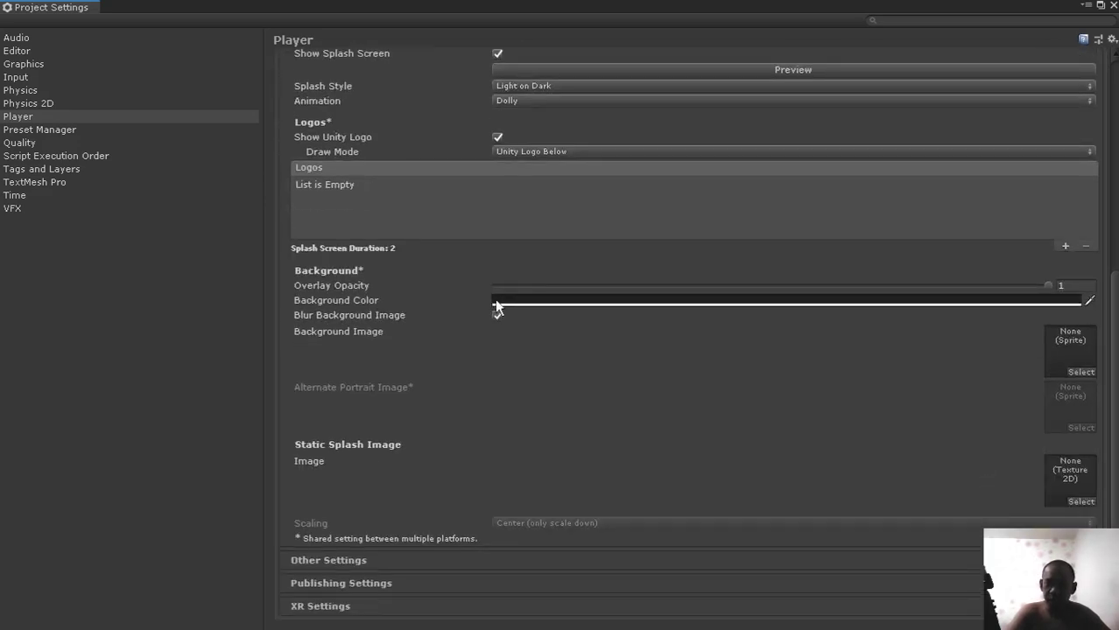
{"action": "left_click", "coordinate": [351, 565]}
{"action": "scroll", "coordinate": [392, 473], "scroll_direction": "down", "scroll_amount": 12}
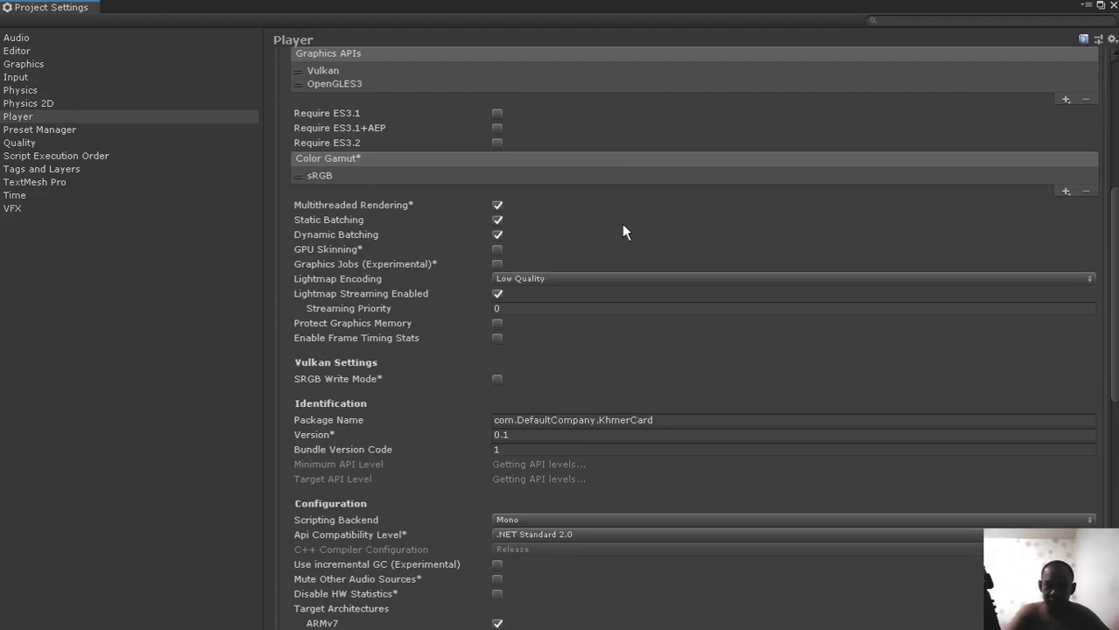
{"action": "scroll", "coordinate": [438, 133], "scroll_direction": "down", "scroll_amount": 10}
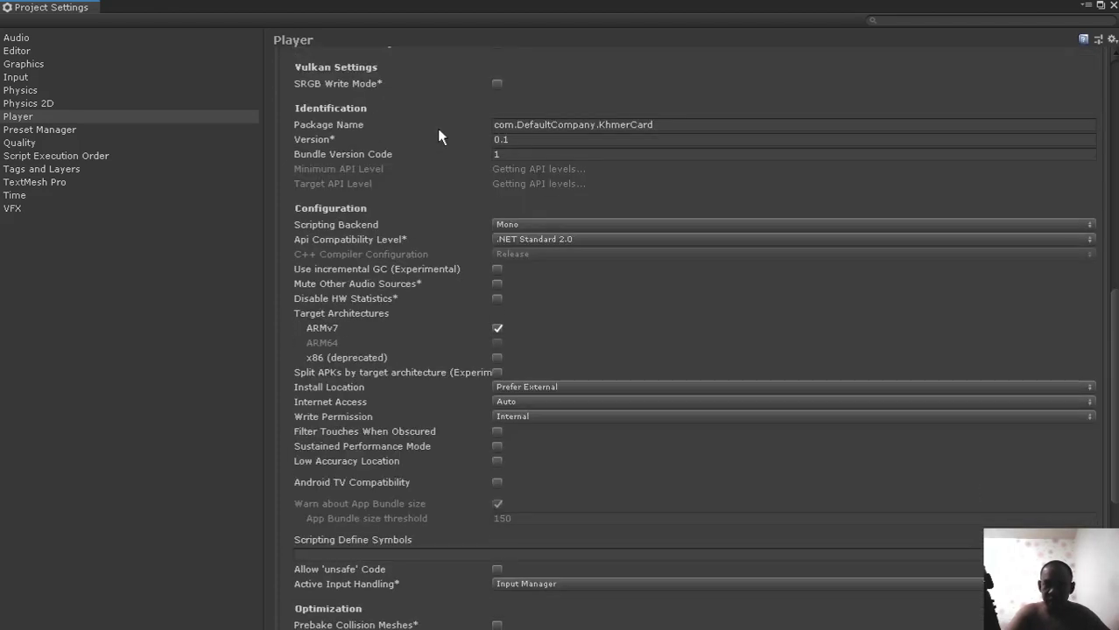
{"action": "scroll", "coordinate": [436, 133], "scroll_direction": "down", "scroll_amount": 6}
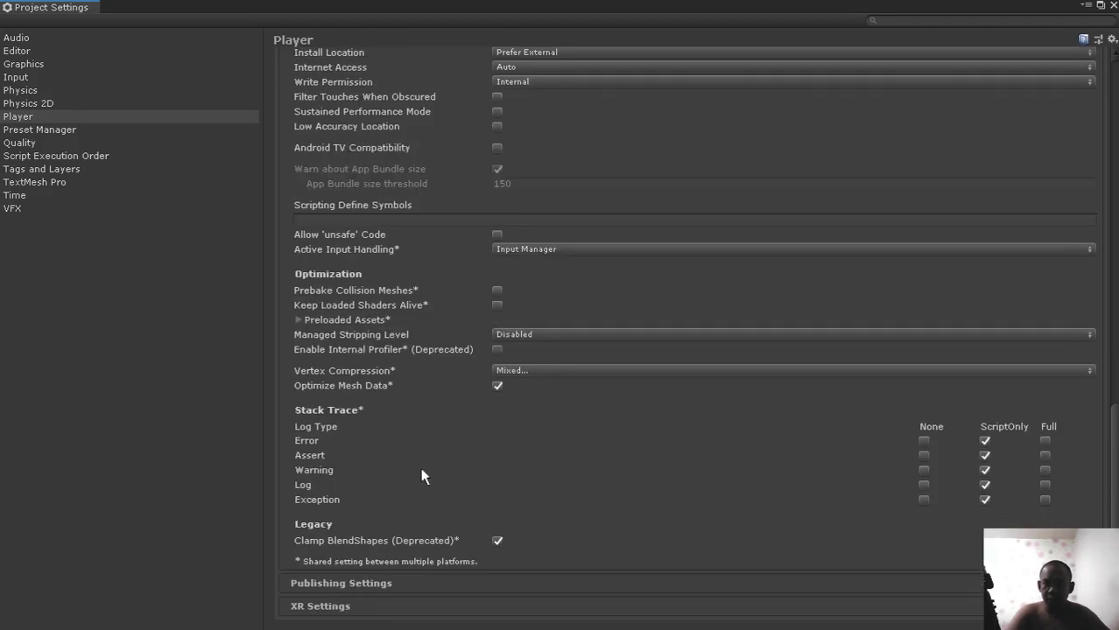
{"action": "left_click", "coordinate": [359, 590]}
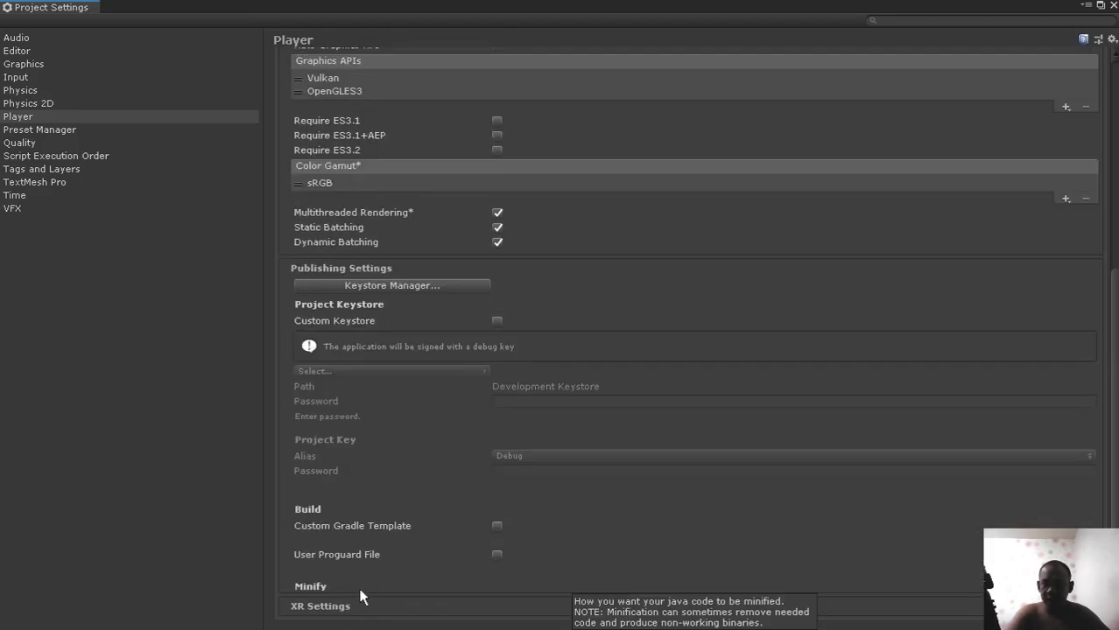
{"action": "left_click", "coordinate": [357, 606]}
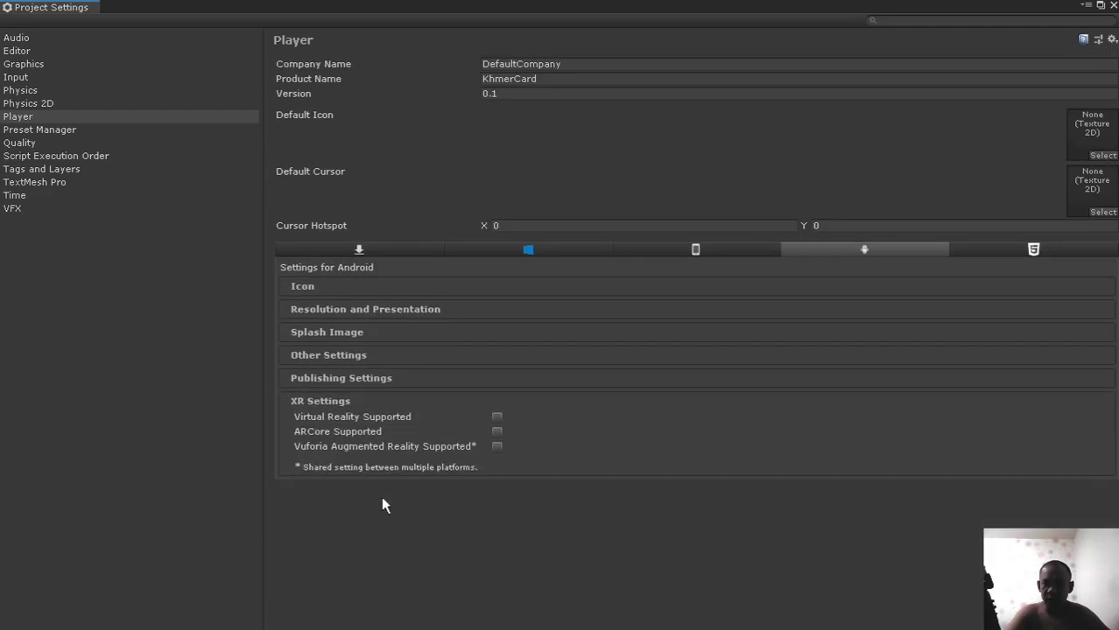
Set the Android default orientation to Landscape Right, check the icon settings, and close the project and build settings
{"action": "left_click", "coordinate": [366, 309]}
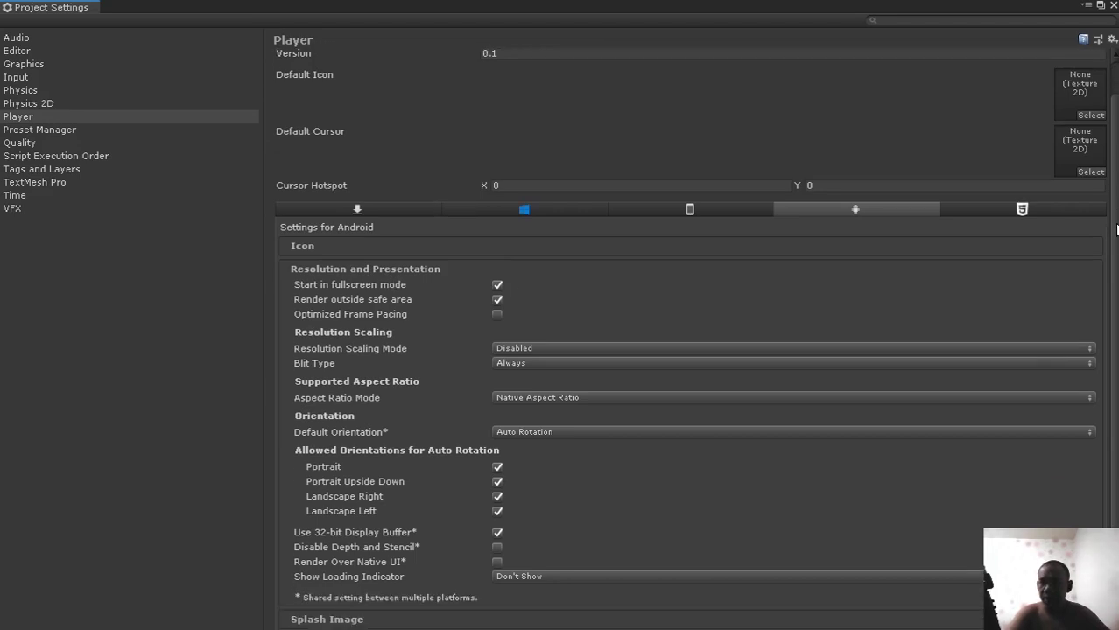
{"action": "scroll", "coordinate": [1115, 239], "scroll_direction": "down", "scroll_amount": 3}
{"action": "left_click_drag", "start_coordinate": [1115, 240], "coordinate": [1104, 252]}
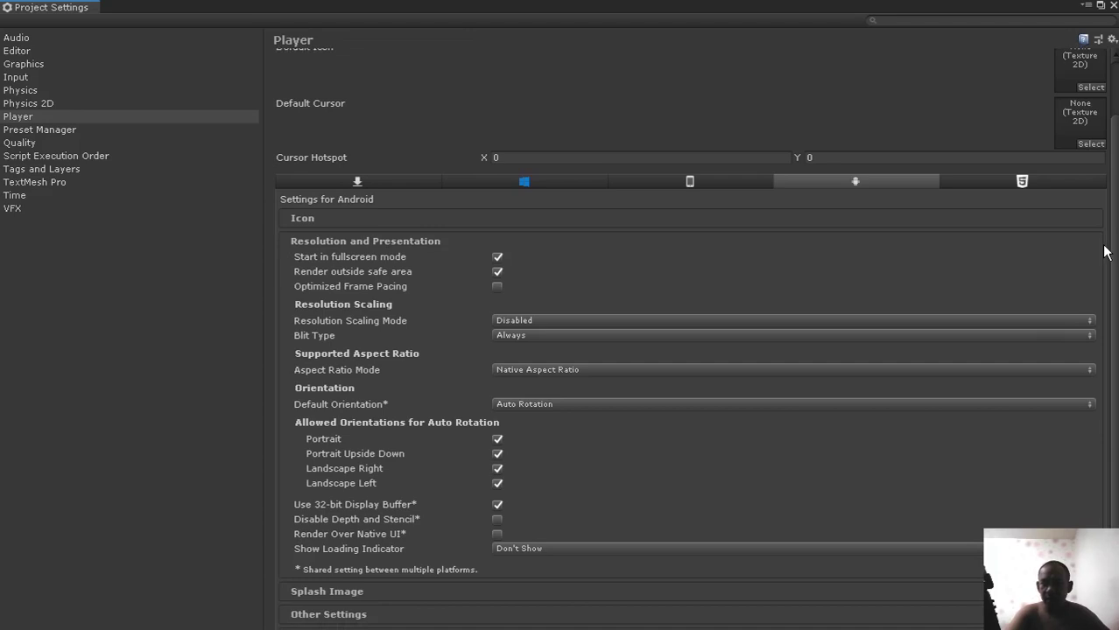
{"action": "scroll", "coordinate": [1106, 259], "scroll_direction": "down", "scroll_amount": 3}
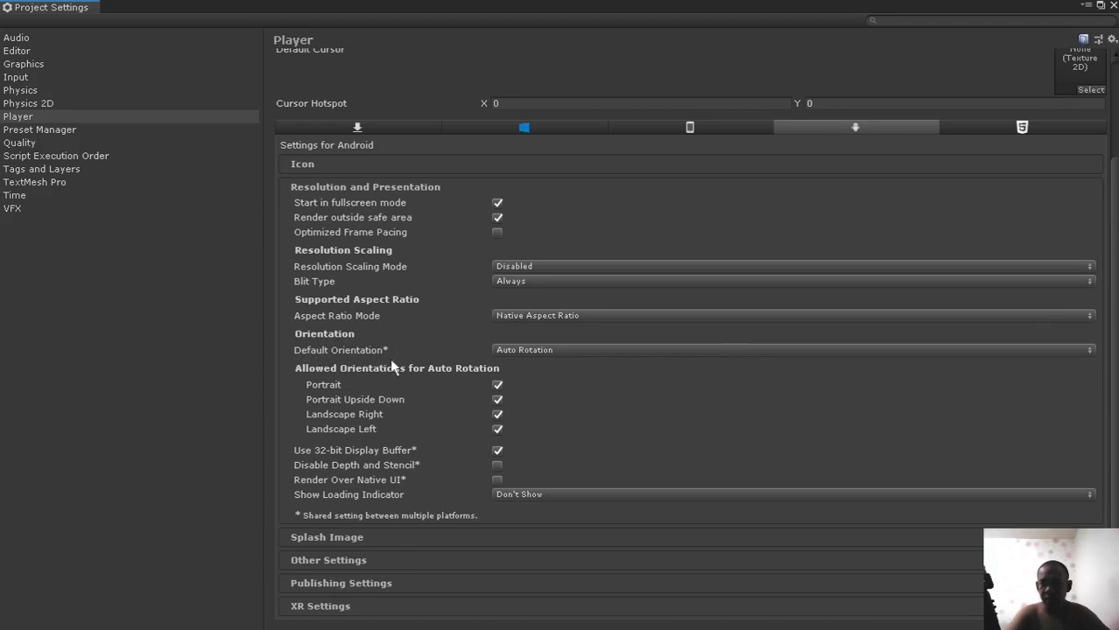
{"action": "left_click", "coordinate": [521, 351]}
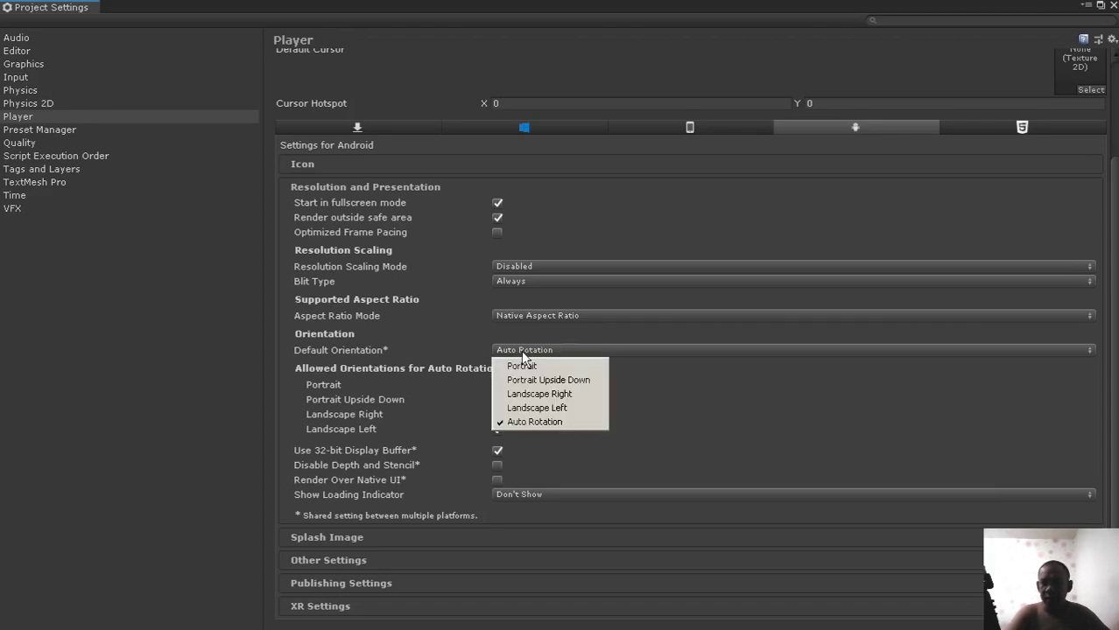
{"action": "left_click", "coordinate": [544, 395]}
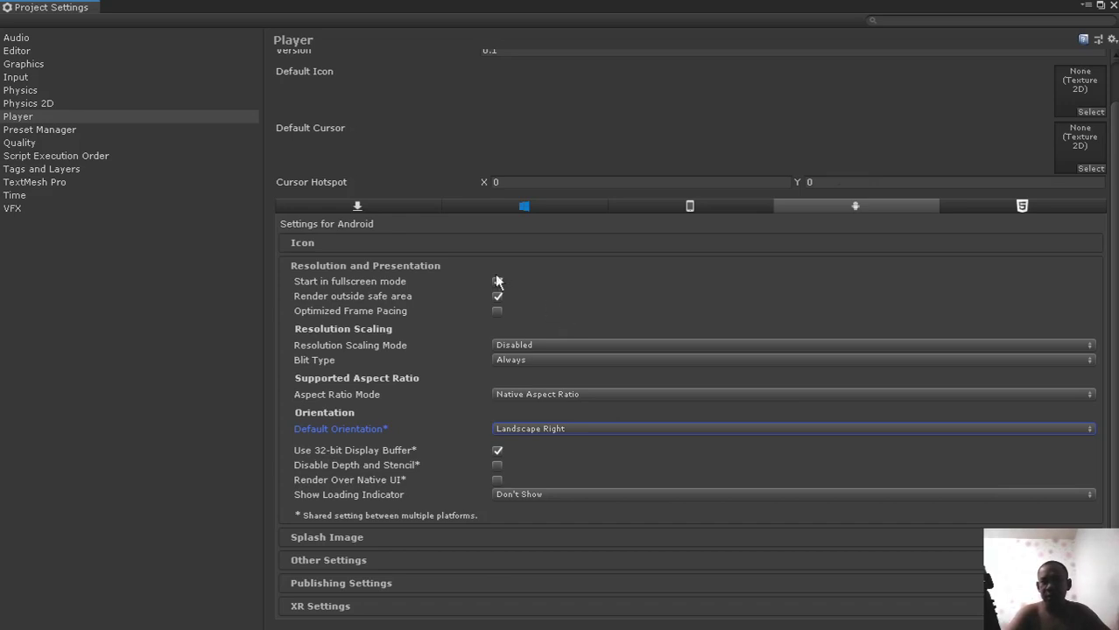
{"action": "left_click", "coordinate": [362, 242]}
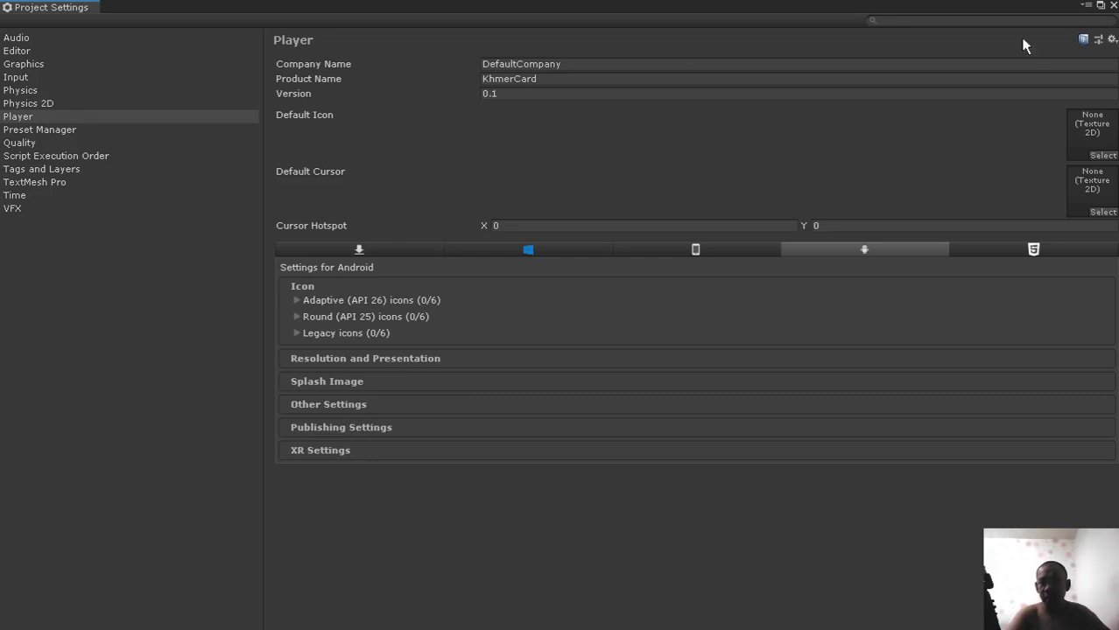
{"action": "left_click", "coordinate": [1113, 5]}
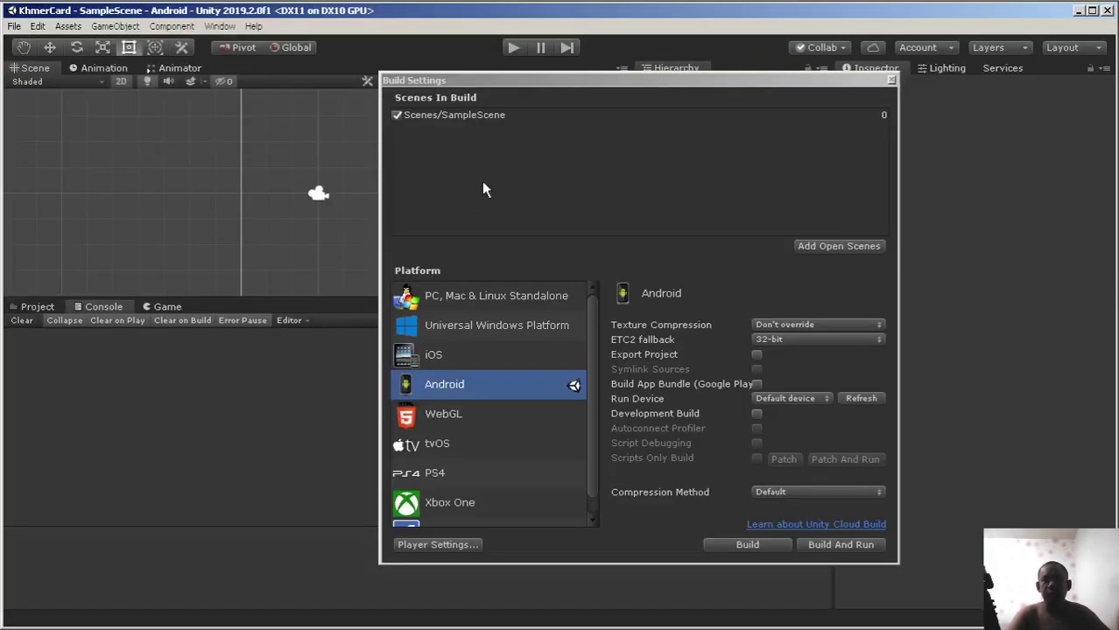
{"action": "left_click", "coordinate": [891, 79]}
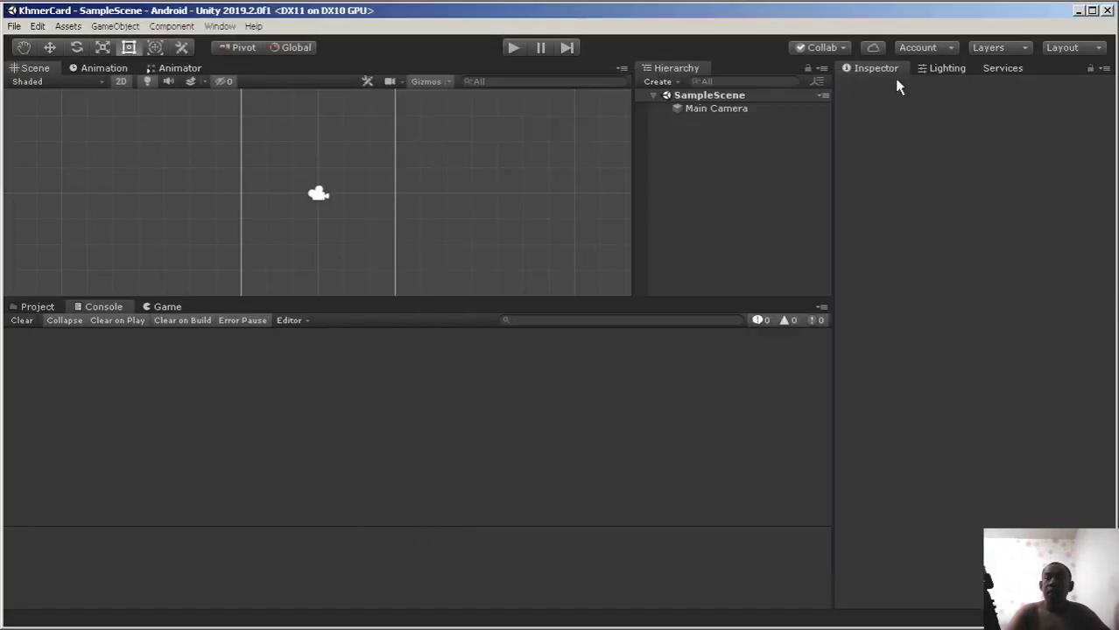
Show the project's Assets folder and place the restored Test folder window beside it without covering the assets
{"action": "left_click", "coordinate": [23, 311]}
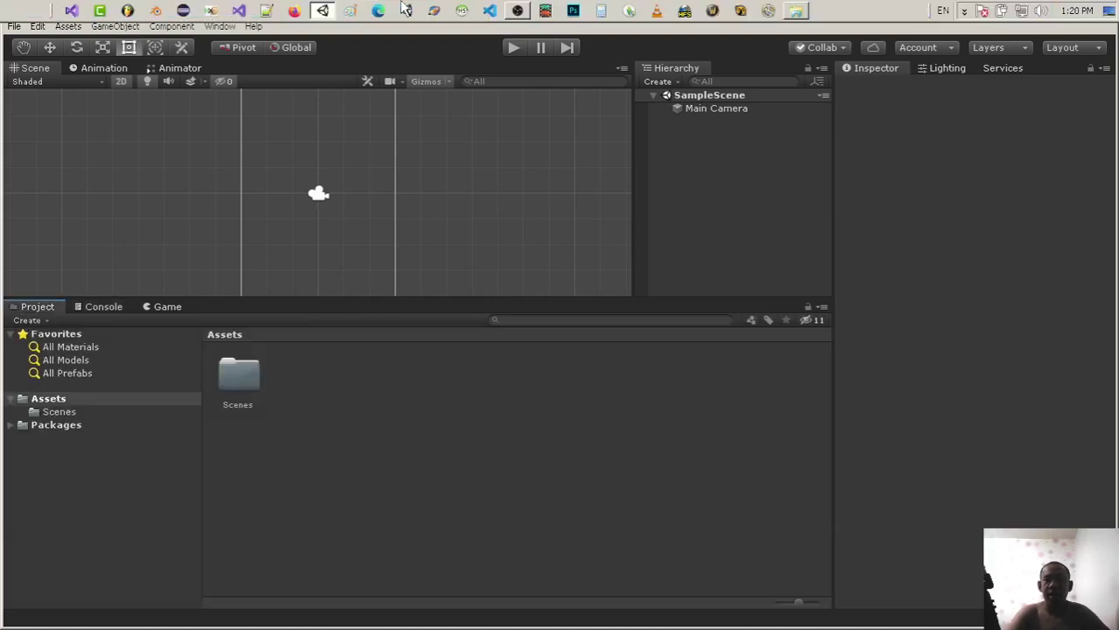
{"action": "left_click", "coordinate": [795, 11]}
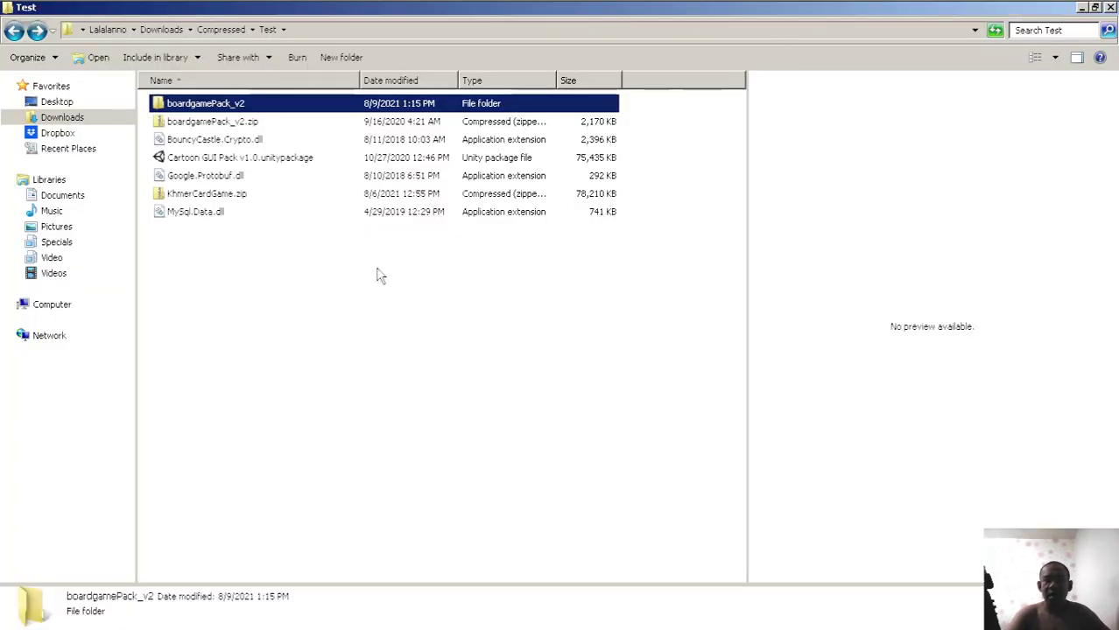
{"action": "left_click", "coordinate": [1091, 11]}
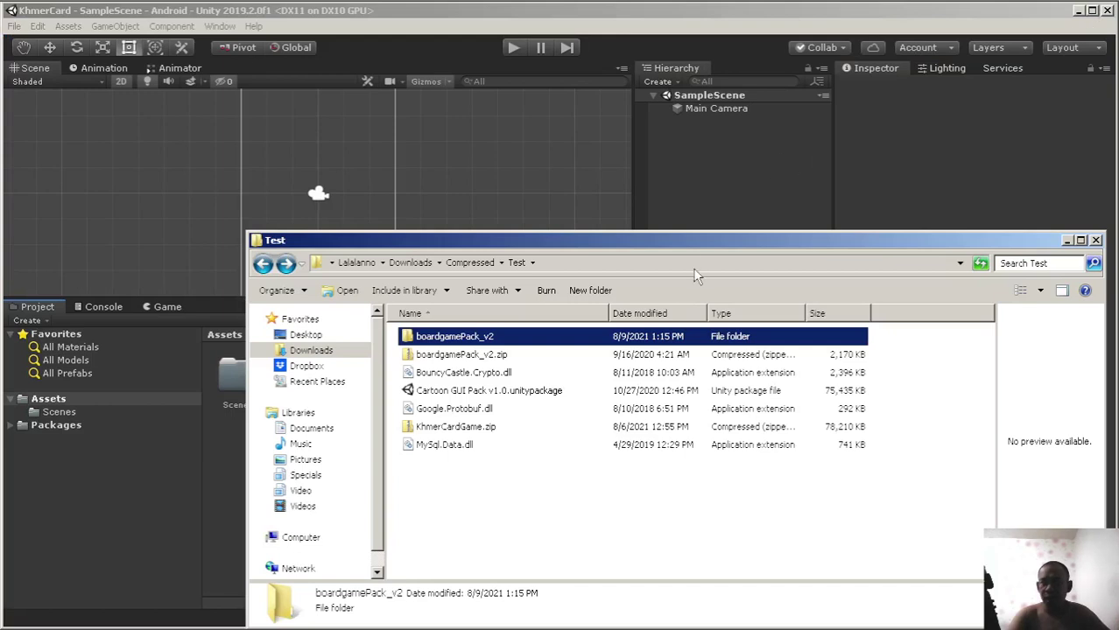
{"action": "left_click_drag", "start_coordinate": [720, 238], "coordinate": [1036, 112]}
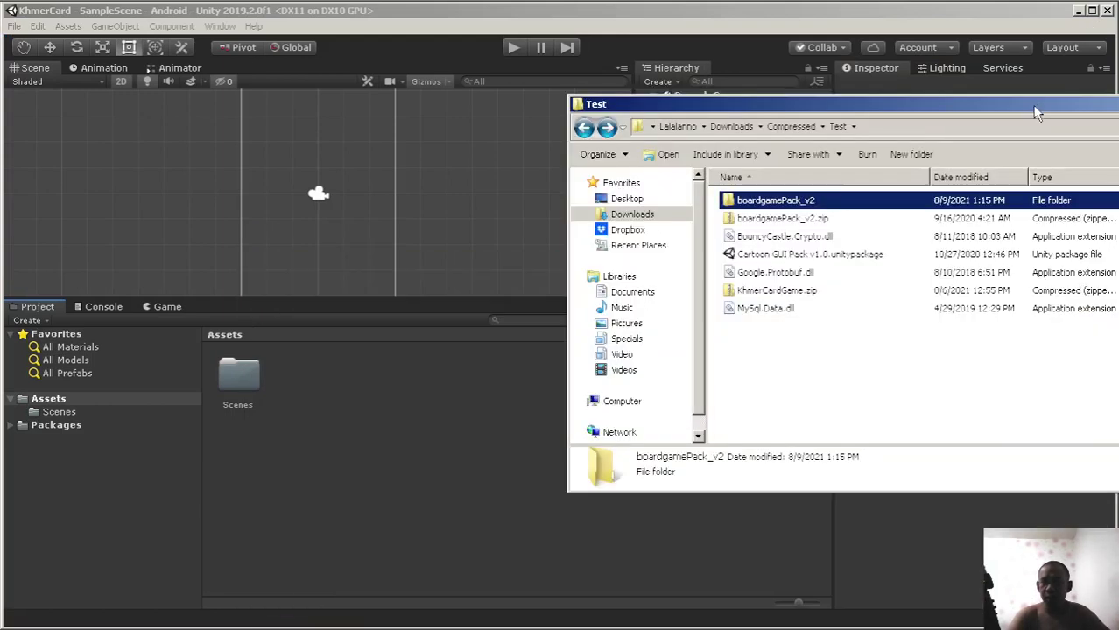
Look into the Cards folder under PNG in the unzipped boardgamePack_v2 folder, and go back to PNG
{"action": "double_click", "coordinate": [775, 219]}
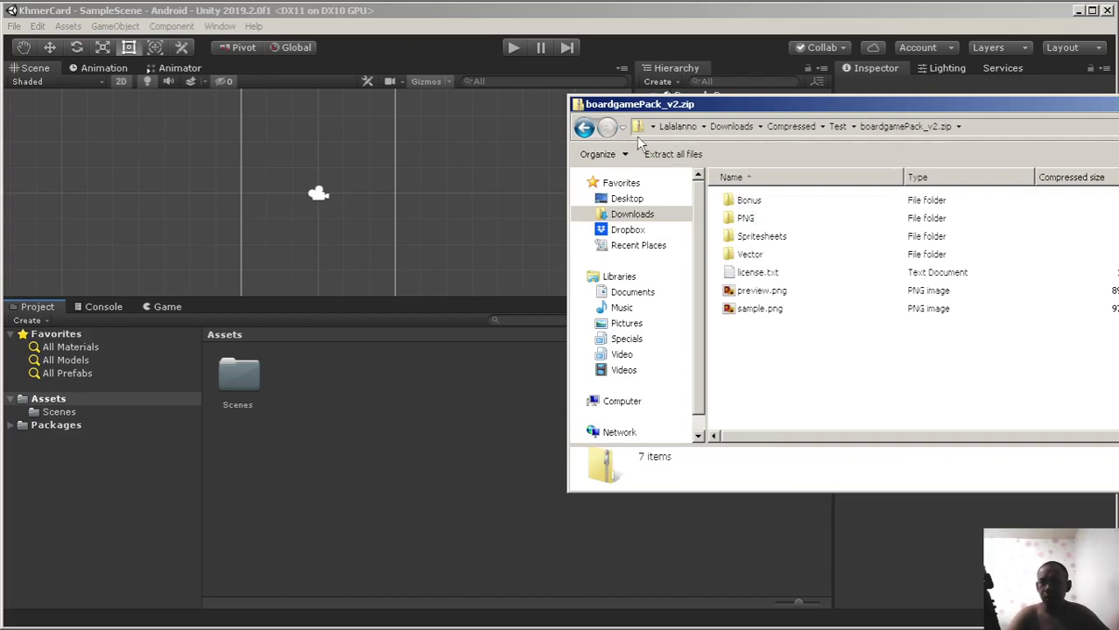
{"action": "left_click", "coordinate": [585, 129]}
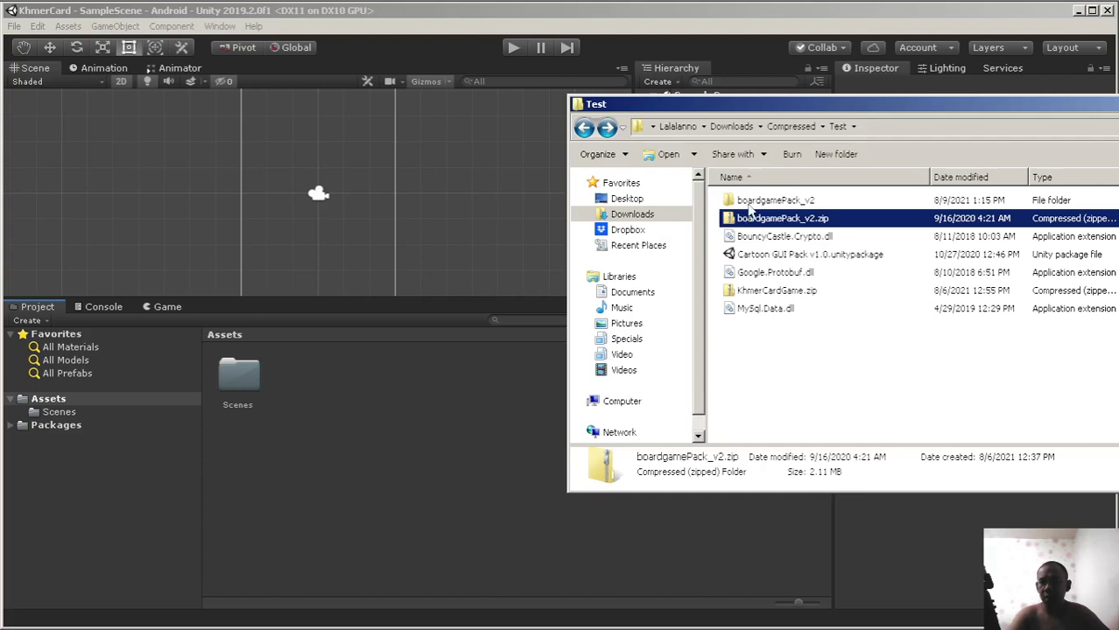
{"action": "double_click", "coordinate": [774, 201]}
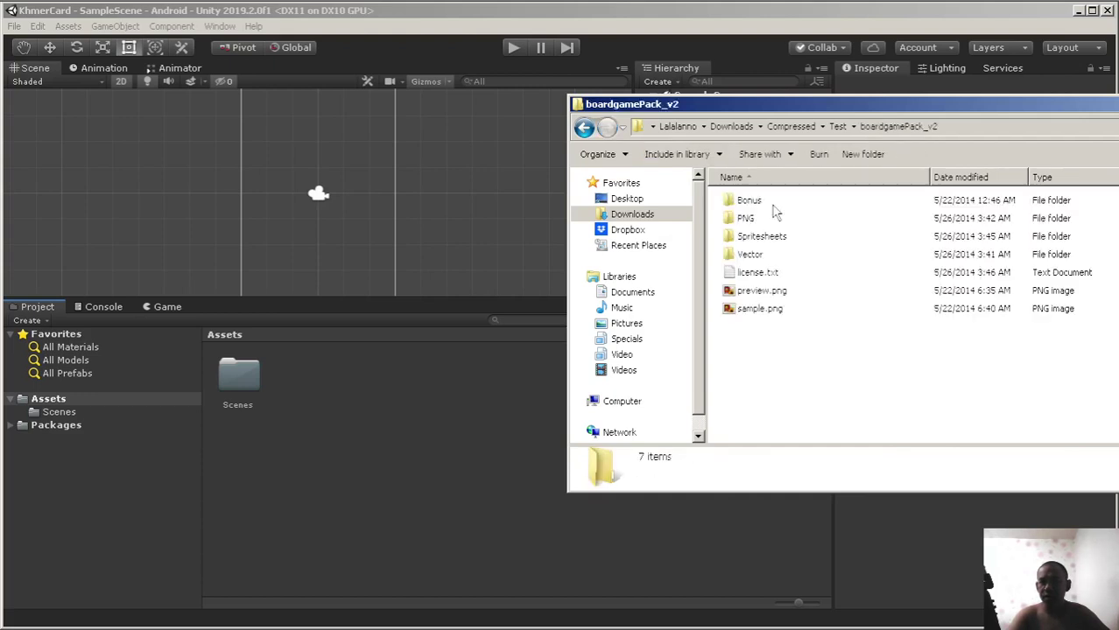
{"action": "double_click", "coordinate": [745, 221]}
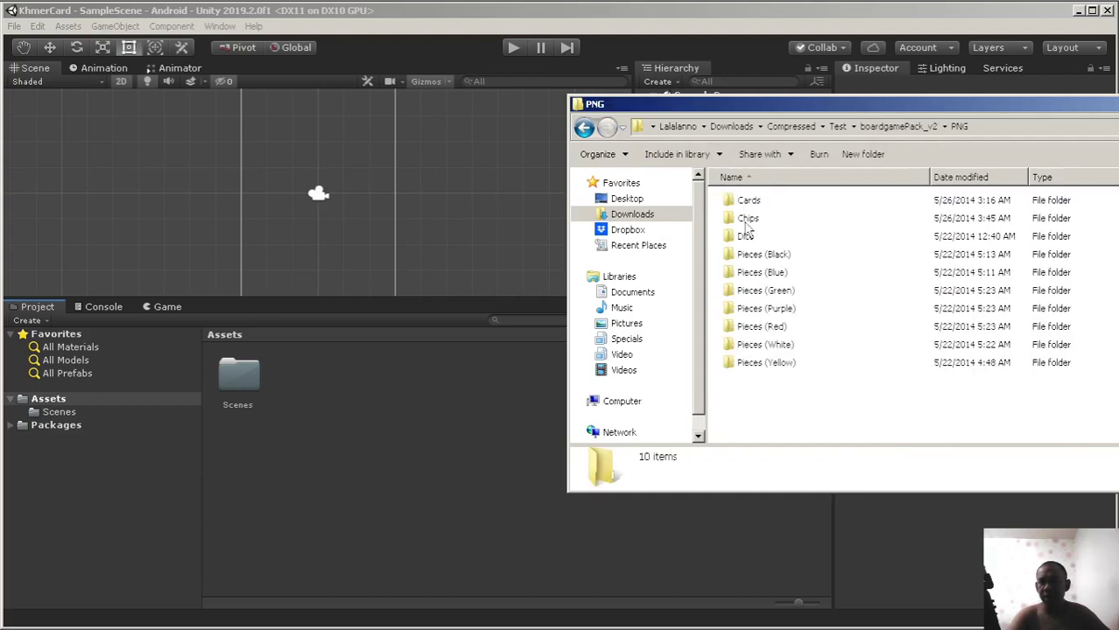
{"action": "double_click", "coordinate": [760, 204]}
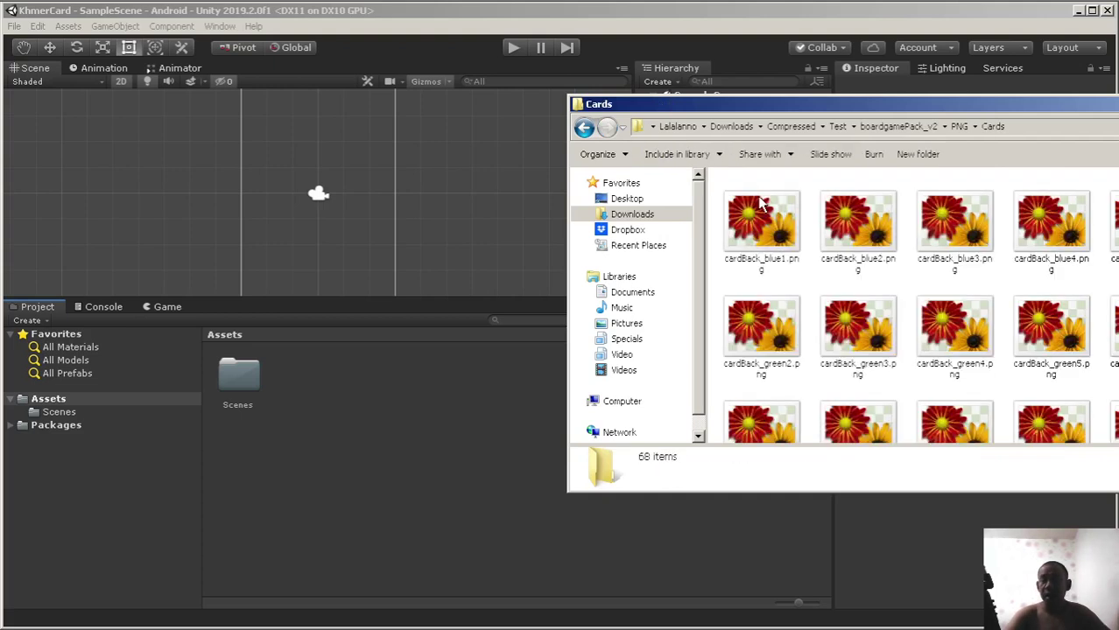
{"action": "left_click", "coordinate": [584, 128]}
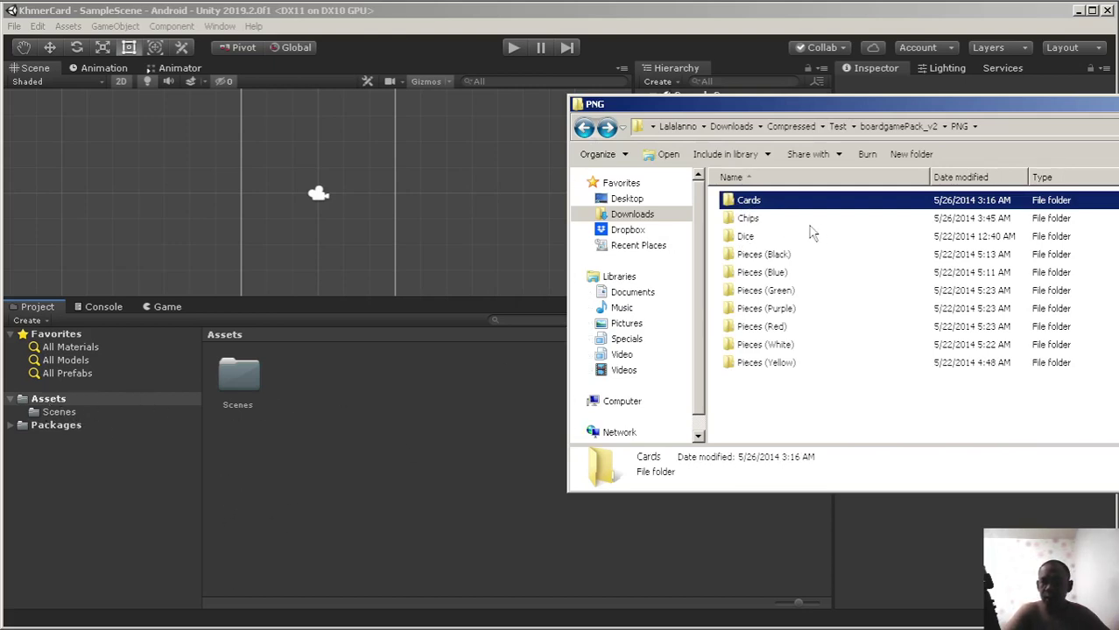
Preview pieceBlack_border00.png in the Pieces (Black) folder, close the preview and go back to the PNG folder
{"action": "double_click", "coordinate": [763, 256]}
{"action": "double_click", "coordinate": [760, 219]}
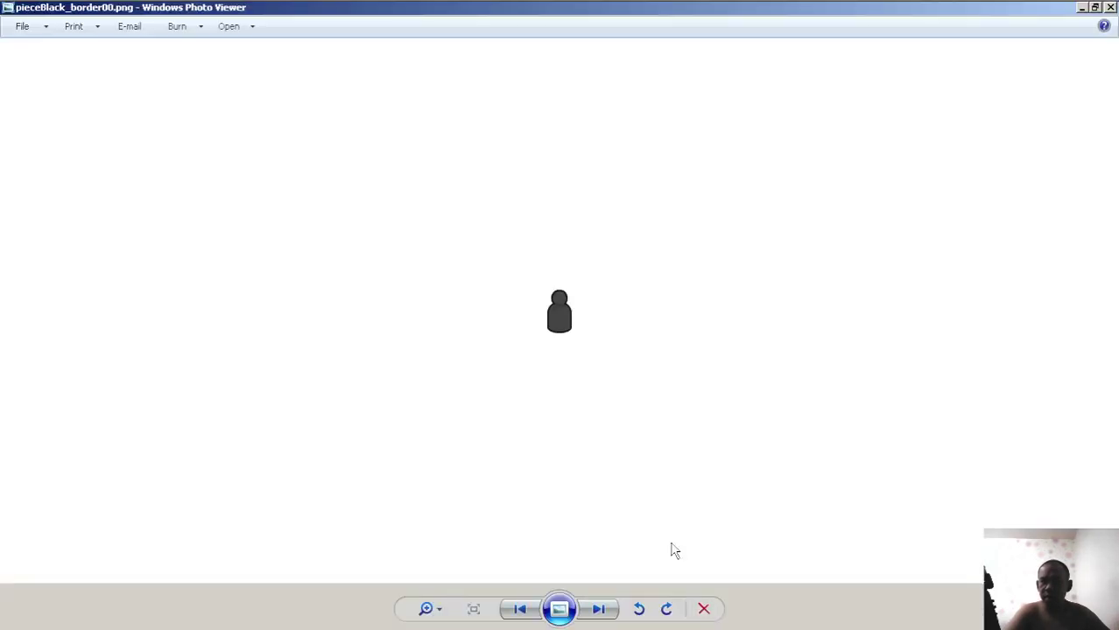
{"action": "left_click", "coordinate": [1110, 7]}
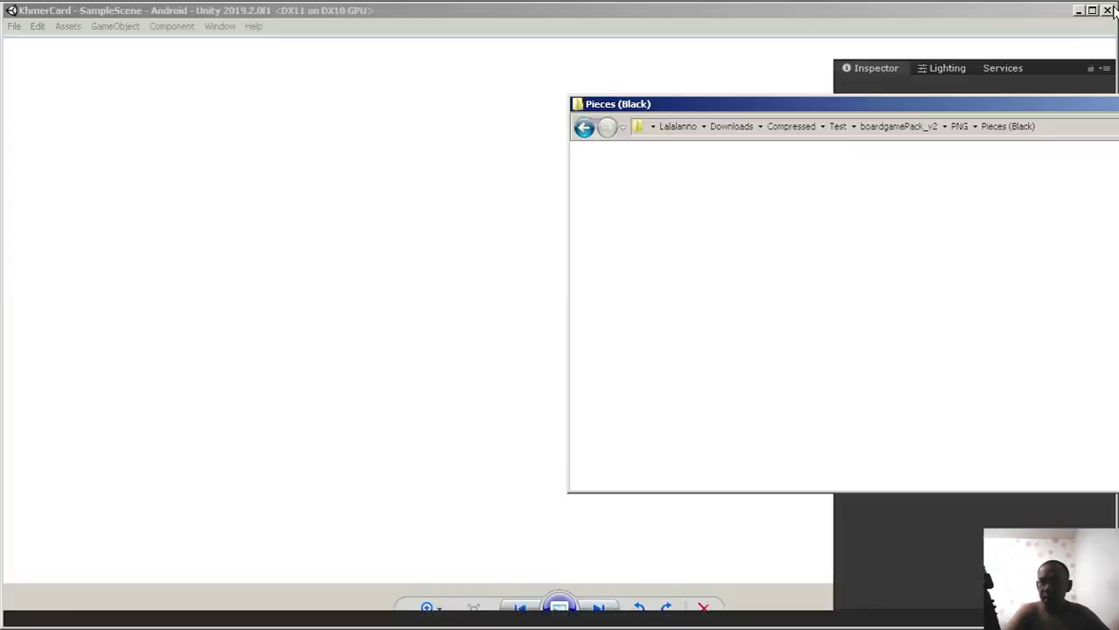
{"action": "left_click", "coordinate": [584, 128]}
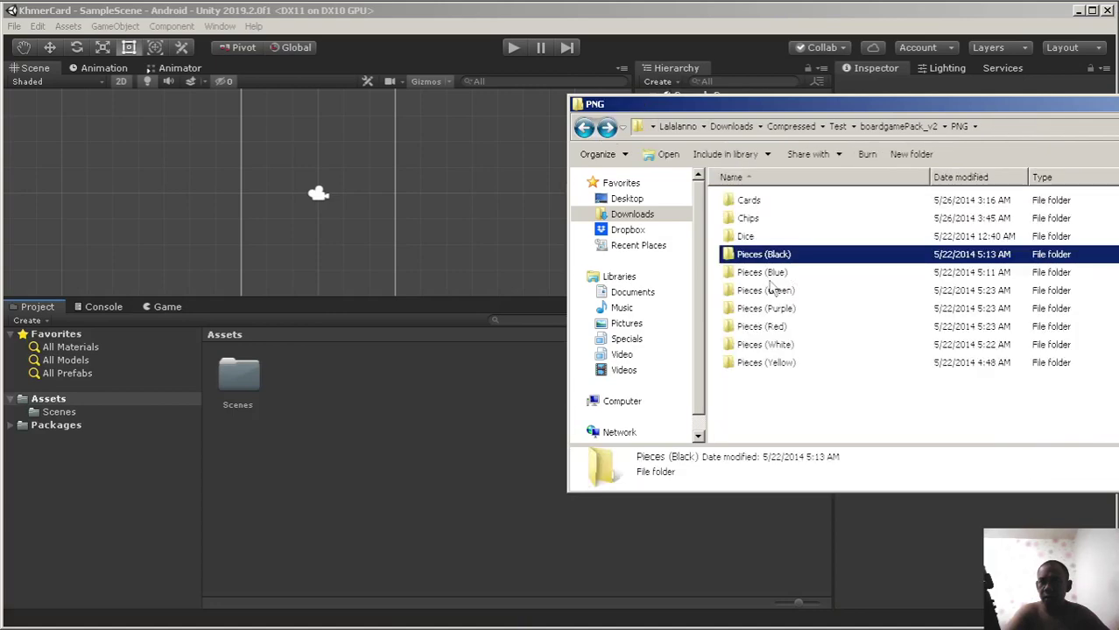
Preview the die images in the Dice folder, starting with dieRed_border1.png, and close the preview
{"action": "left_click", "coordinate": [770, 275]}
{"action": "left_click", "coordinate": [773, 308]}
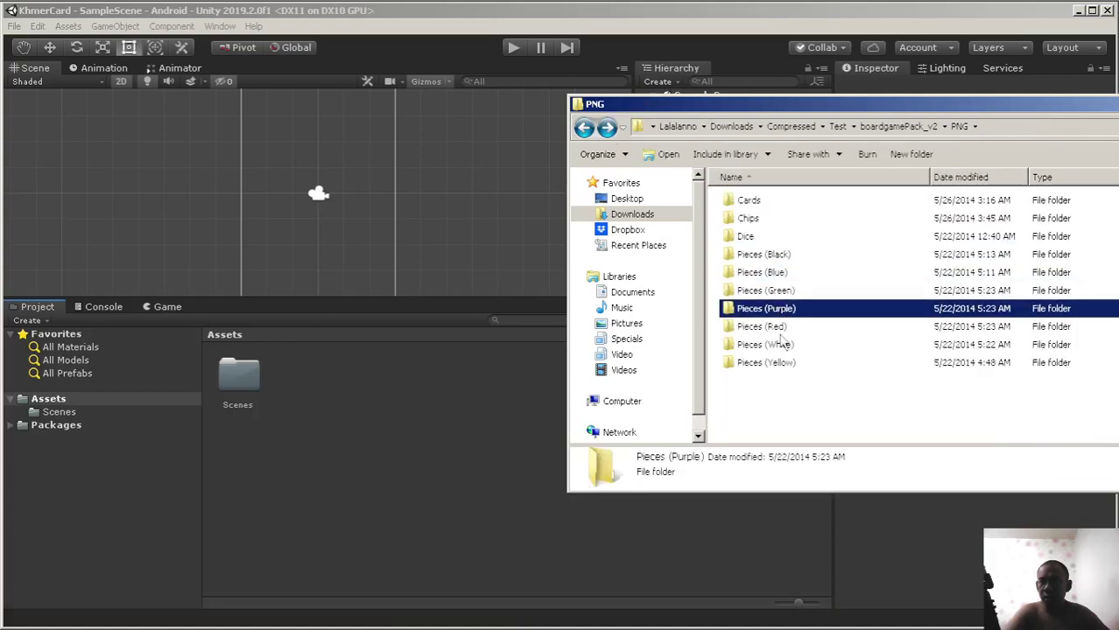
{"action": "double_click", "coordinate": [747, 238]}
{"action": "double_click", "coordinate": [763, 224]}
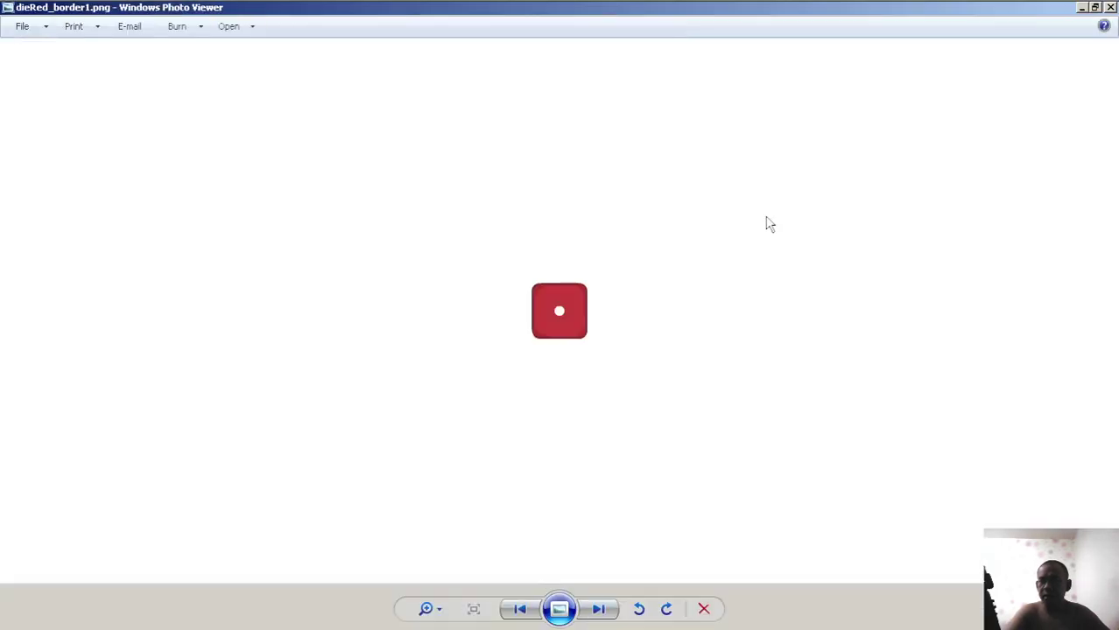
{"action": "left_click", "coordinate": [599, 610]}
{"action": "left_click", "coordinate": [599, 609]}
{"action": "left_click", "coordinate": [599, 609]}
{"action": "left_click", "coordinate": [1110, 7]}
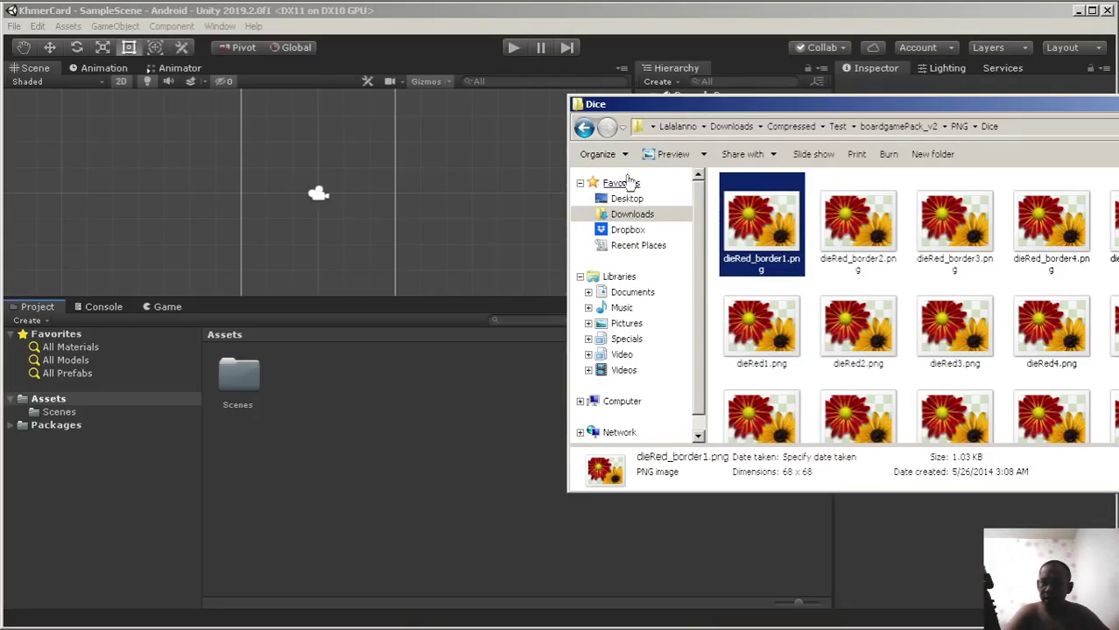
Preview chipBlackWhite.png in the Chips folder under PNG, close the preview and go back to the PNG folder
{"action": "left_click", "coordinate": [584, 128]}
{"action": "double_click", "coordinate": [753, 222]}
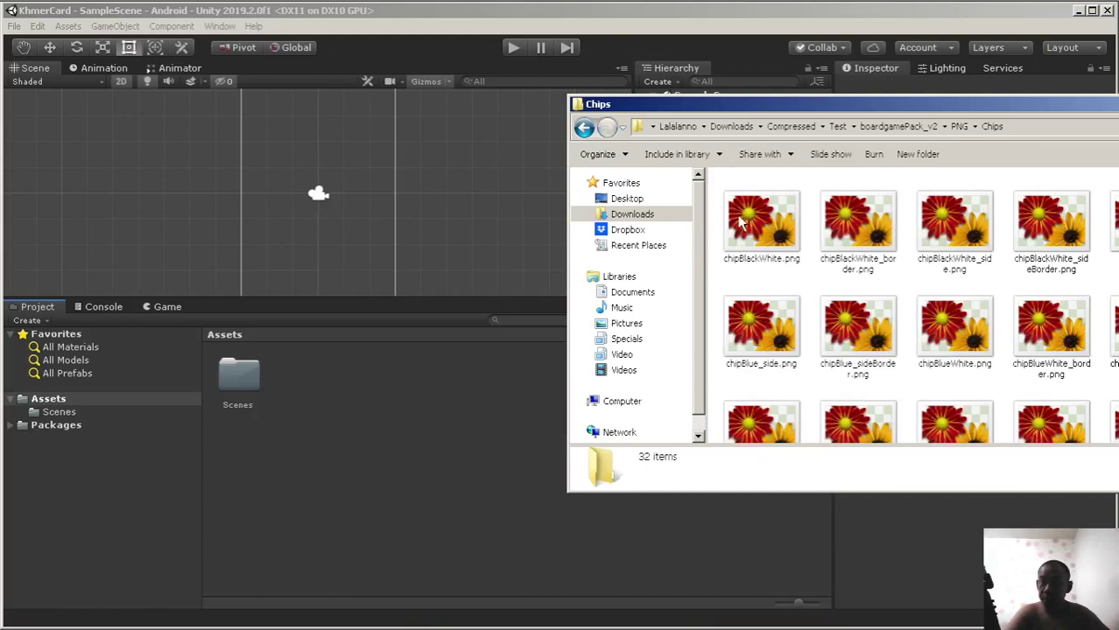
{"action": "double_click", "coordinate": [739, 223]}
{"action": "left_click", "coordinate": [1110, 7]}
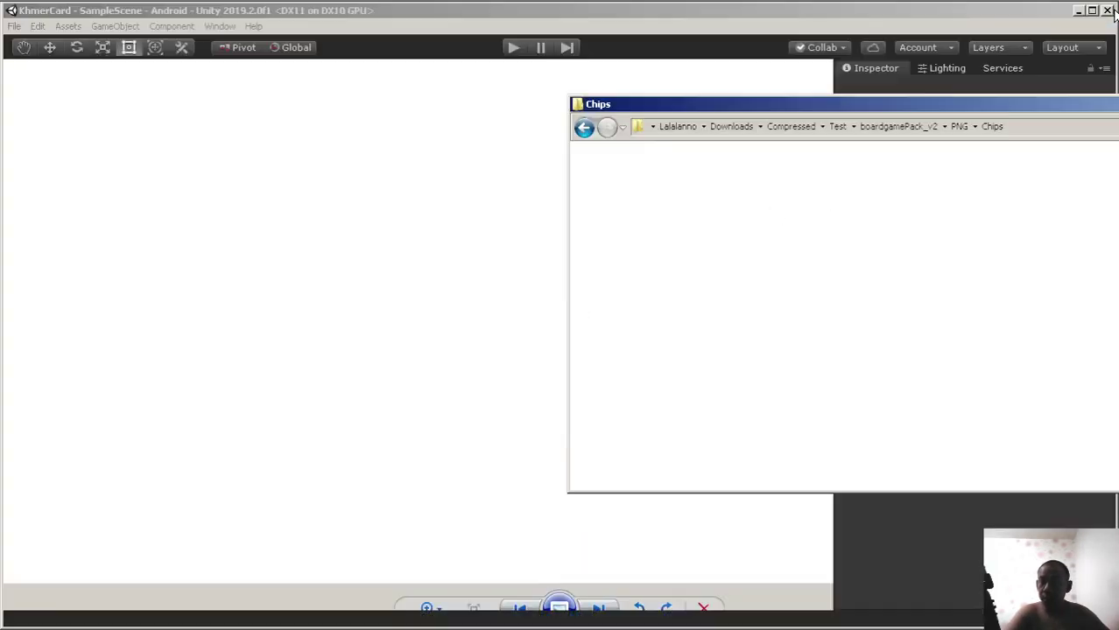
{"action": "left_click", "coordinate": [584, 127]}
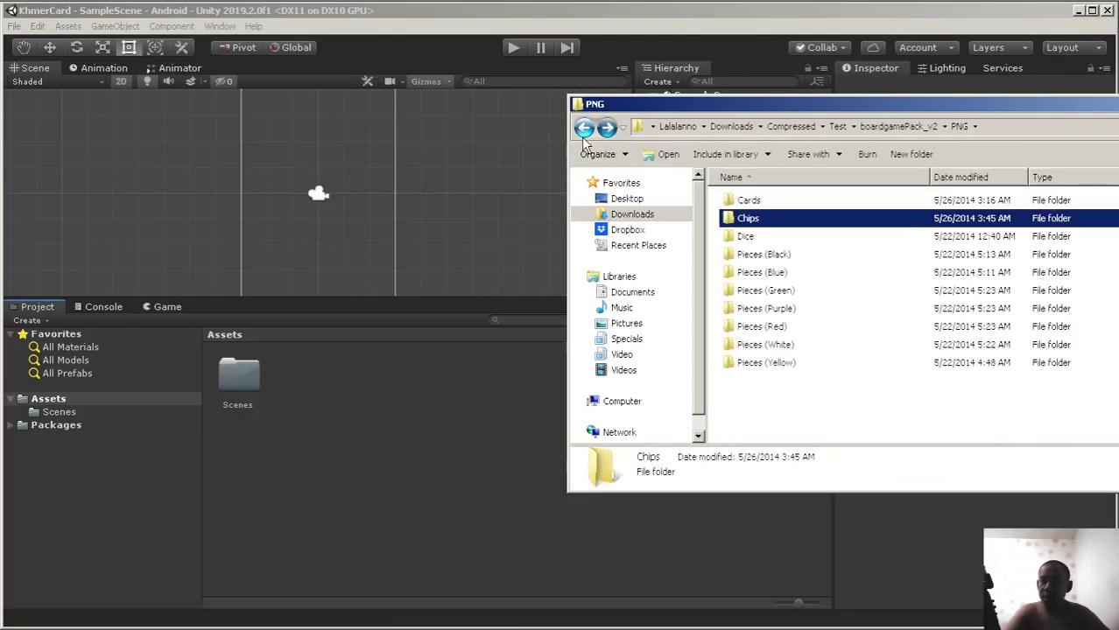
Import the Cards, Chips and Dice folders from the PNG folder into the project's Assets folder
{"action": "left_click", "coordinate": [750, 202]}
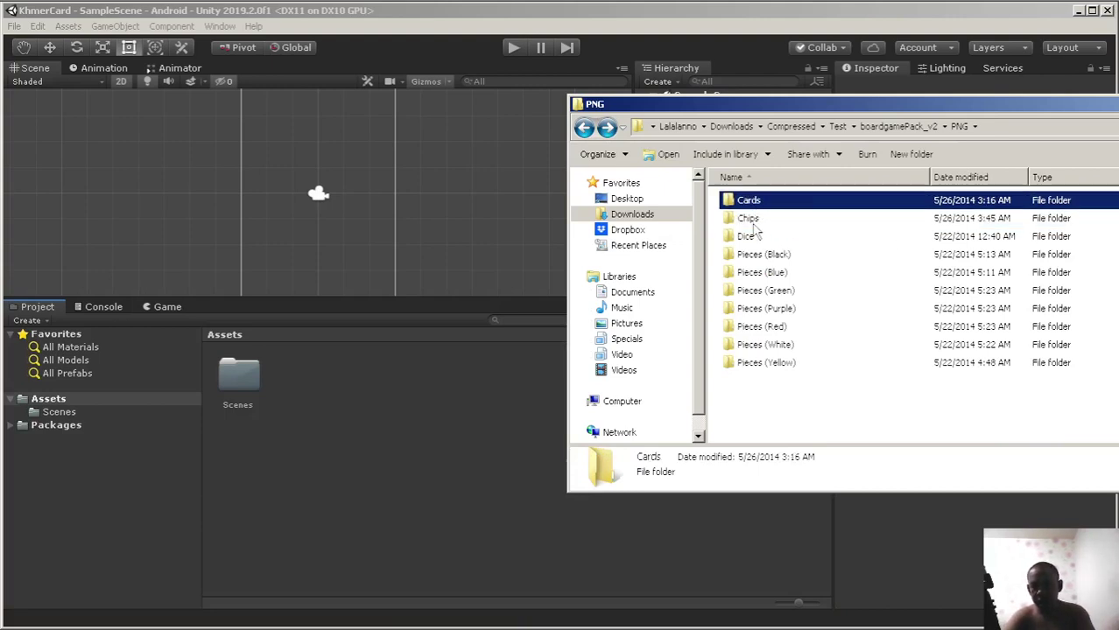
{"action": "left_click", "coordinate": [748, 220], "text": "shift"}
{"action": "left_click", "coordinate": [750, 237], "text": "shift"}
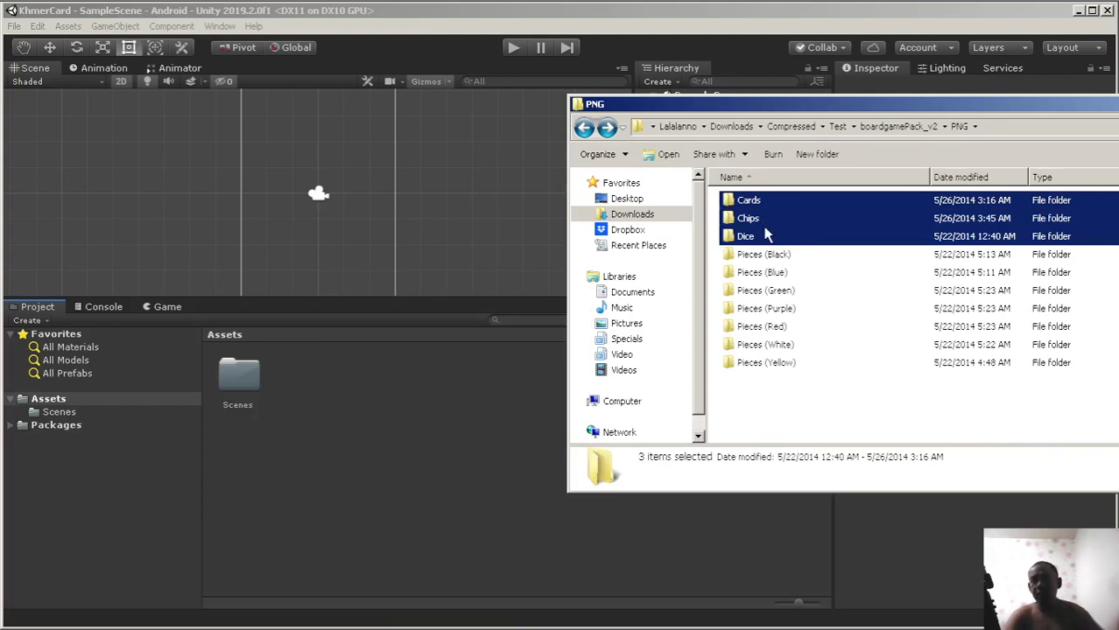
{"action": "left_click_drag", "start_coordinate": [758, 232], "coordinate": [402, 405]}
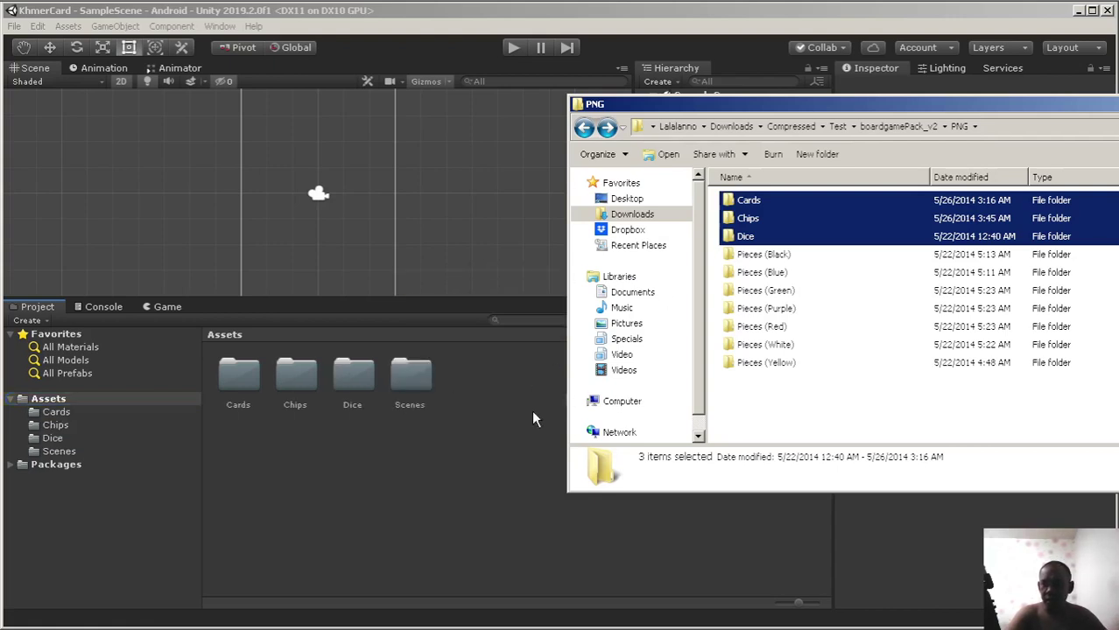
Look over the imported sprites in the Chips and Dice folders of Assets
{"action": "left_click", "coordinate": [391, 399]}
{"action": "double_click", "coordinate": [302, 375]}
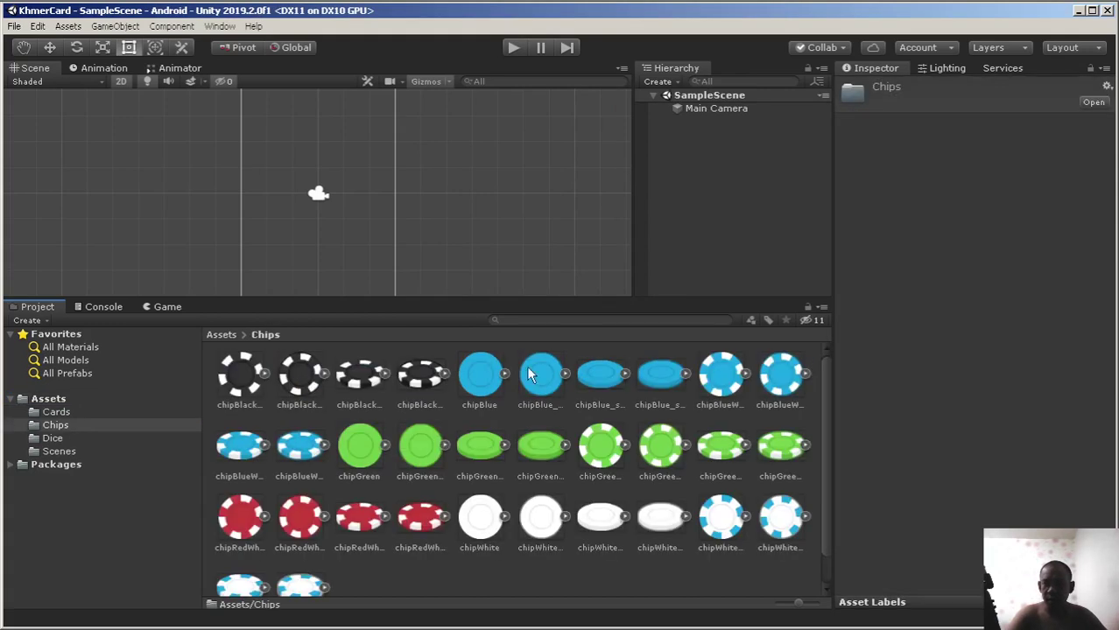
{"action": "scroll", "coordinate": [534, 368], "scroll_direction": "down", "scroll_amount": 1}
{"action": "scroll", "coordinate": [536, 361], "scroll_direction": "up", "scroll_amount": 1}
{"action": "left_click", "coordinate": [46, 436]}
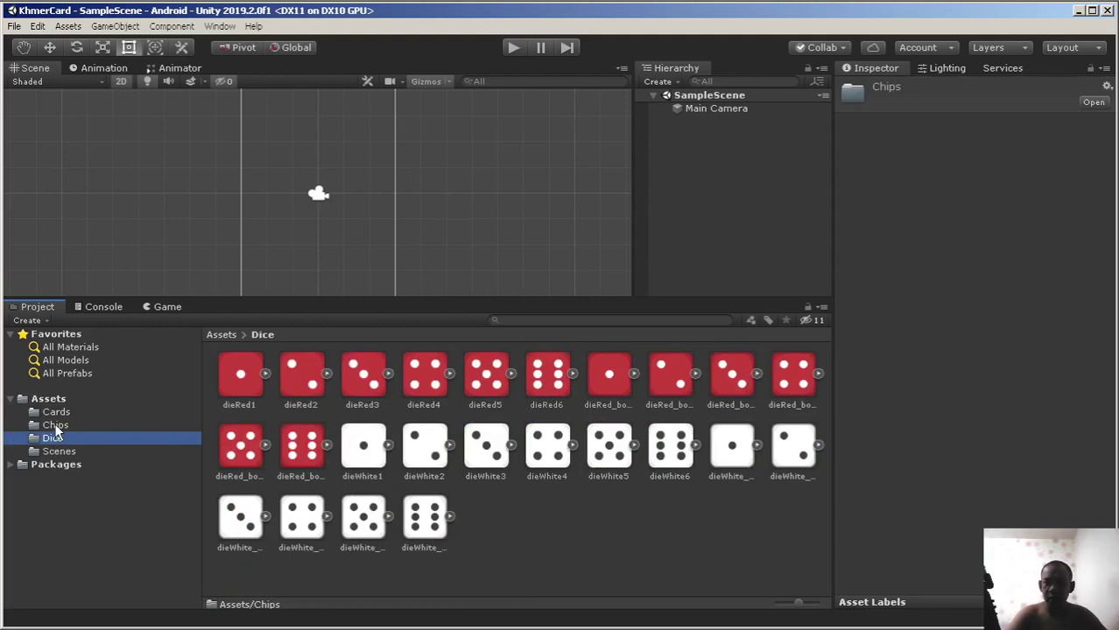
{"action": "left_click", "coordinate": [56, 425]}
Examine all the card back, suit and joker sprites in the imported Cards folder
{"action": "left_click", "coordinate": [56, 415]}
{"action": "scroll", "coordinate": [442, 395], "scroll_direction": "down", "scroll_amount": 3}
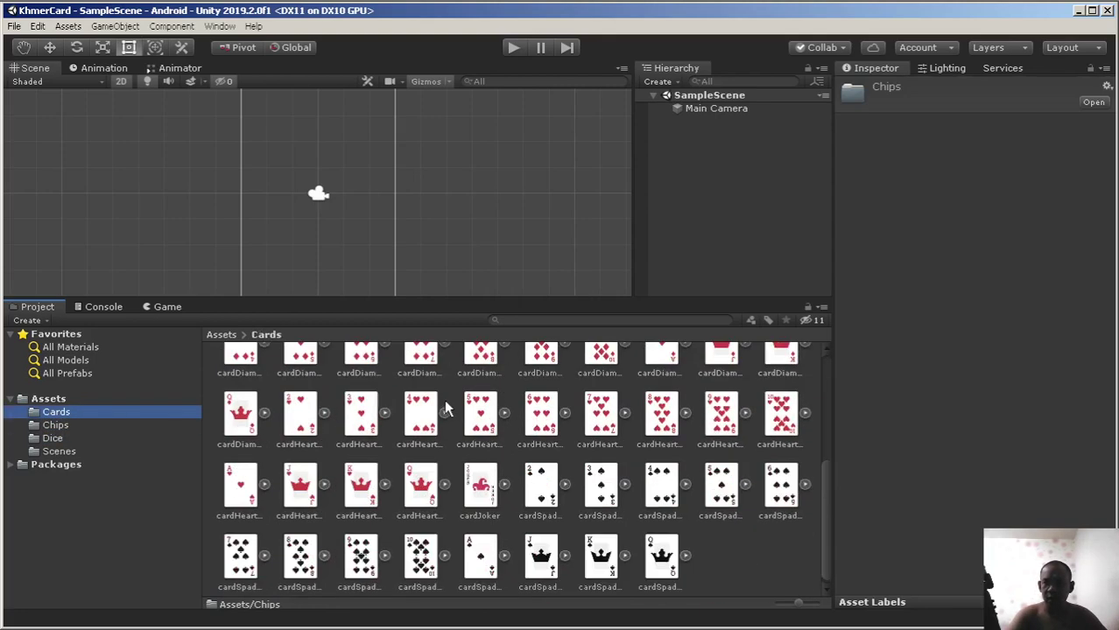
{"action": "scroll", "coordinate": [449, 400], "scroll_direction": "up", "scroll_amount": 3}
{"action": "scroll", "coordinate": [450, 399], "scroll_direction": "up", "scroll_amount": 1}
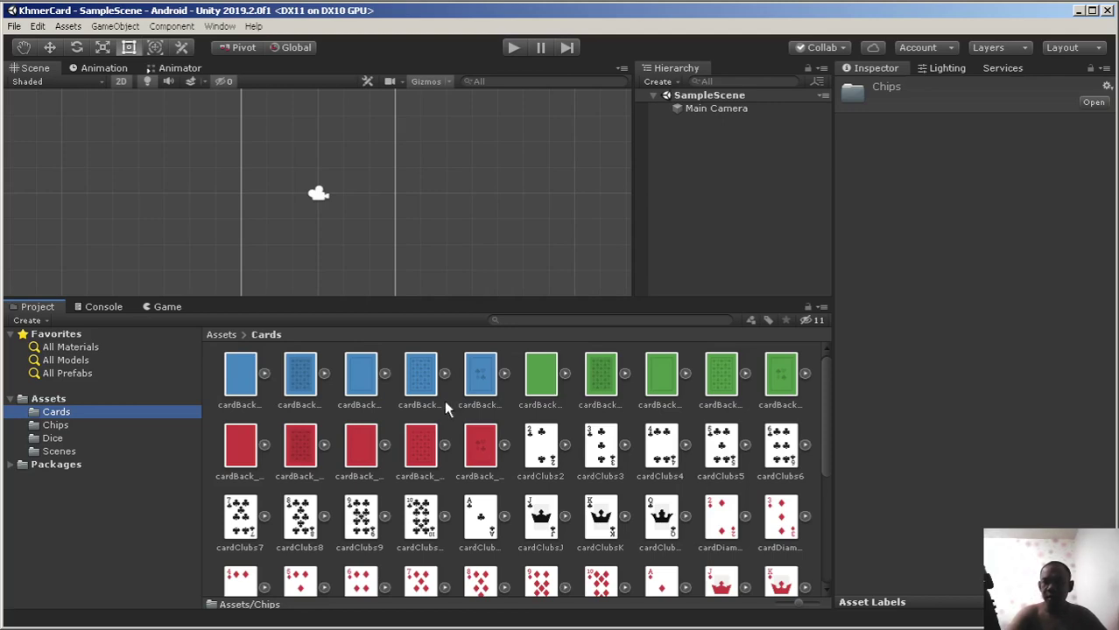
{"action": "scroll", "coordinate": [442, 401], "scroll_direction": "down", "scroll_amount": 4}
{"action": "scroll", "coordinate": [438, 406], "scroll_direction": "down", "scroll_amount": 1}
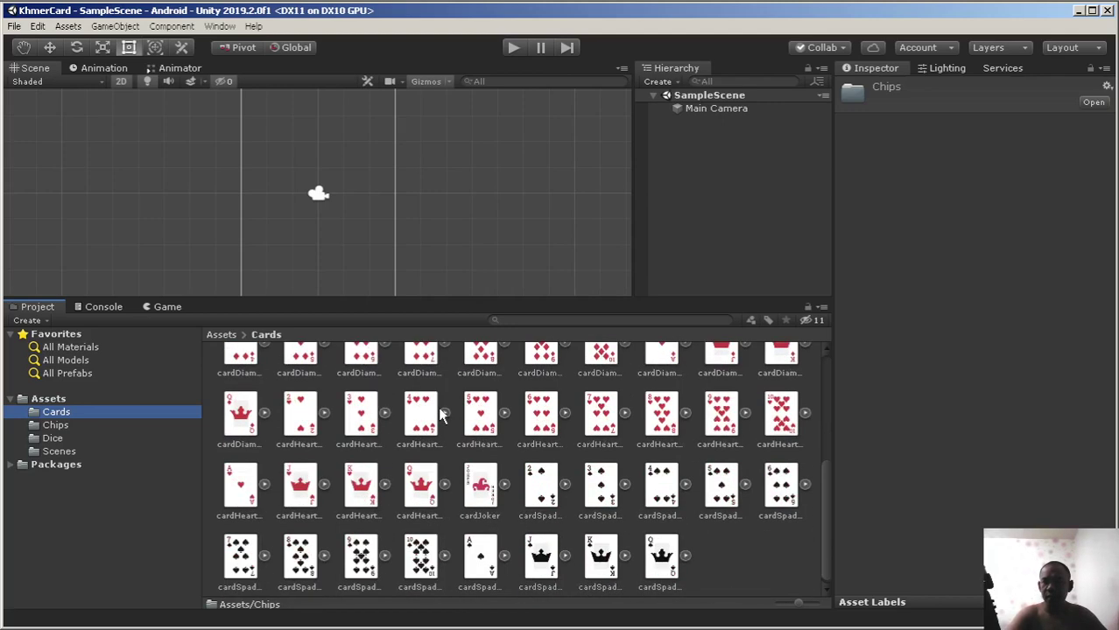
{"action": "scroll", "coordinate": [440, 417], "scroll_direction": "down", "scroll_amount": 1}
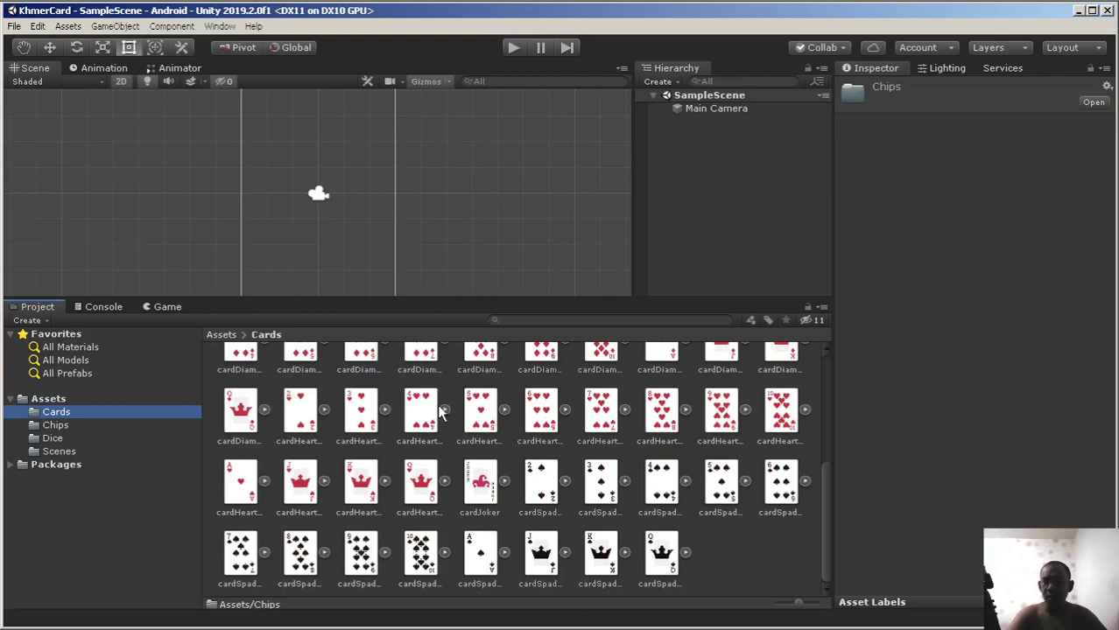
{"action": "scroll", "coordinate": [440, 414], "scroll_direction": "up", "scroll_amount": 4}
{"action": "scroll", "coordinate": [506, 442], "scroll_direction": "down", "scroll_amount": 4}
{"action": "scroll", "coordinate": [578, 566], "scroll_direction": "up", "scroll_amount": 4}
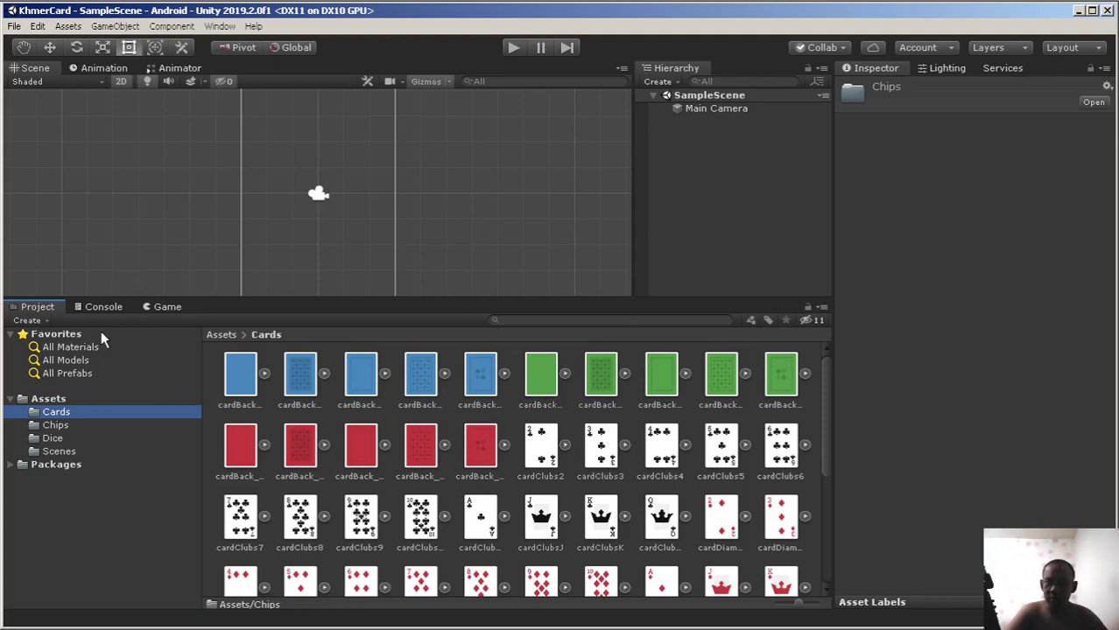
Show the Game view, enlarge it and set its resolution to 1280x720 Landscape
{"action": "left_click", "coordinate": [173, 307]}
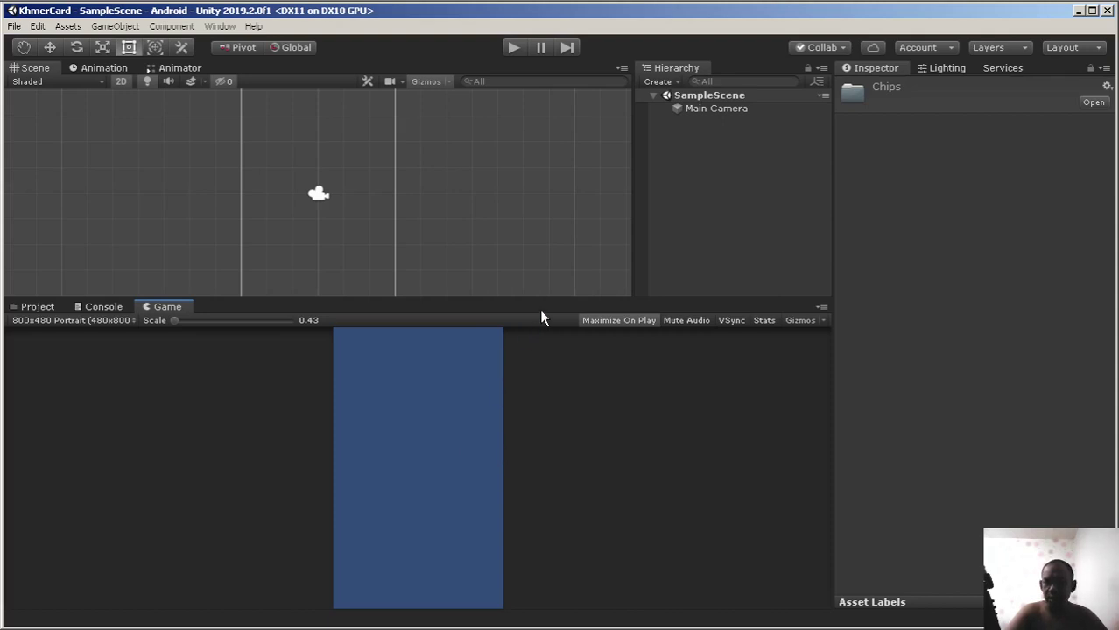
{"action": "left_click_drag", "start_coordinate": [542, 298], "coordinate": [555, 180]}
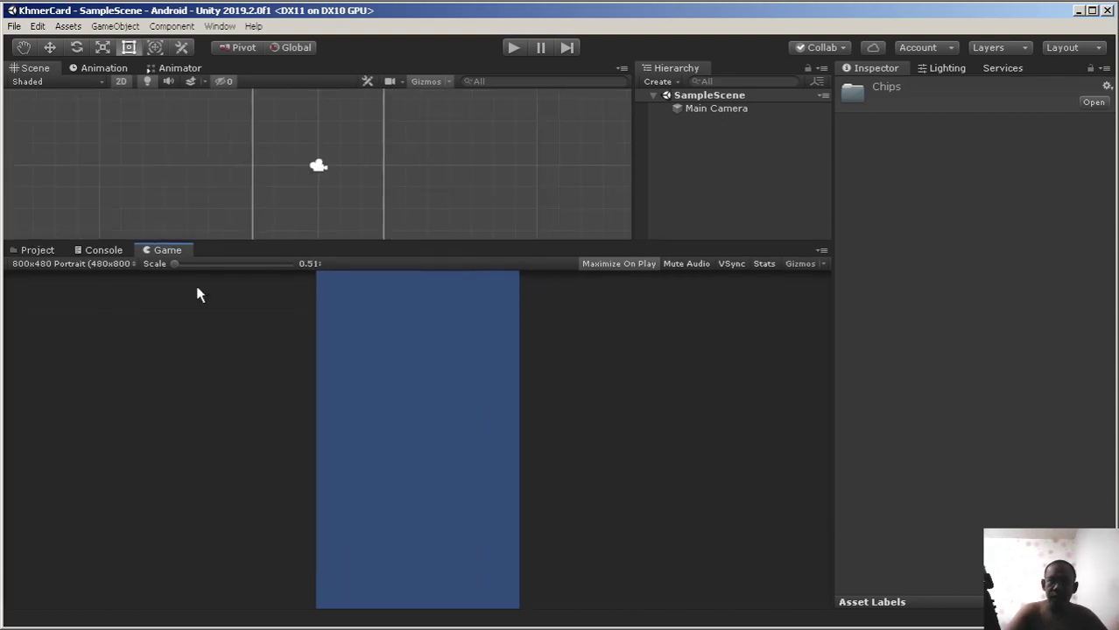
{"action": "left_click", "coordinate": [81, 265]}
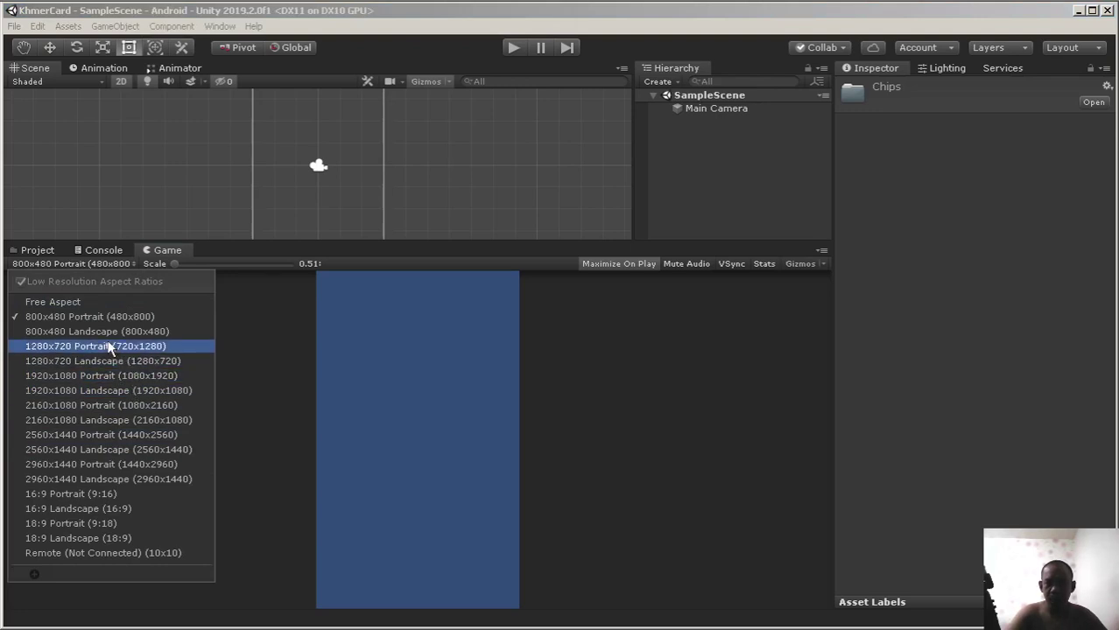
{"action": "left_click", "coordinate": [47, 364]}
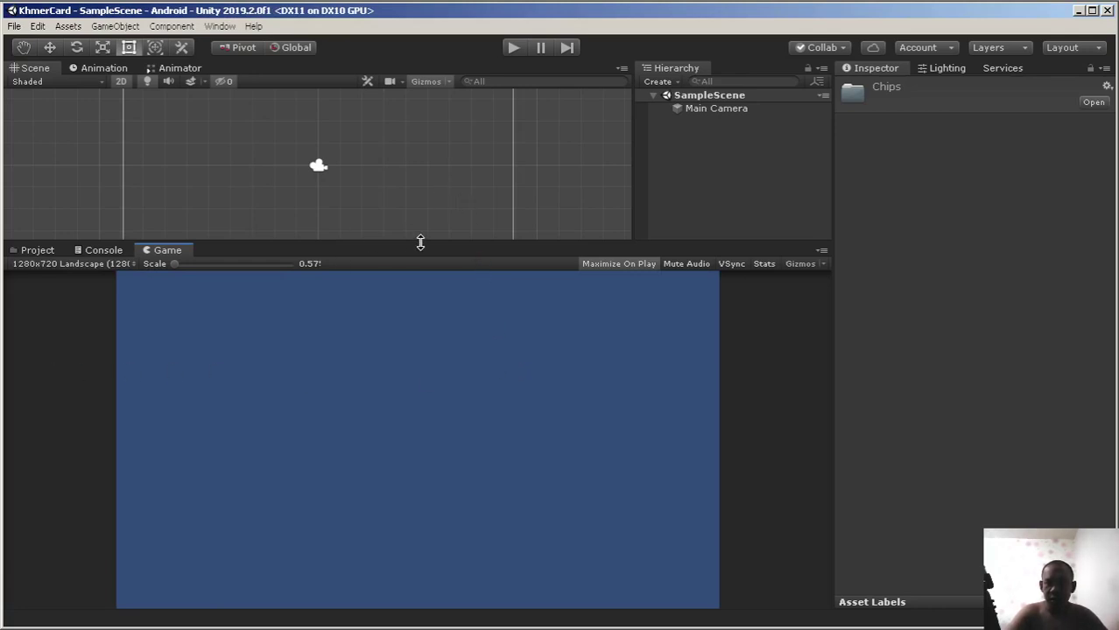
{"action": "left_click", "coordinate": [89, 265]}
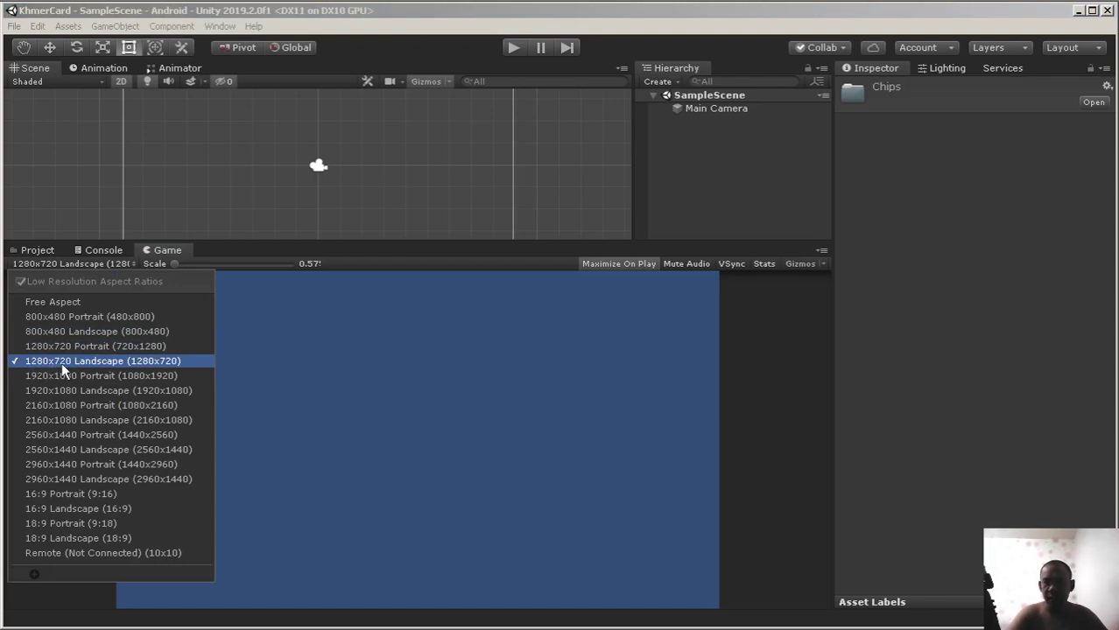
{"action": "left_click", "coordinate": [762, 344]}
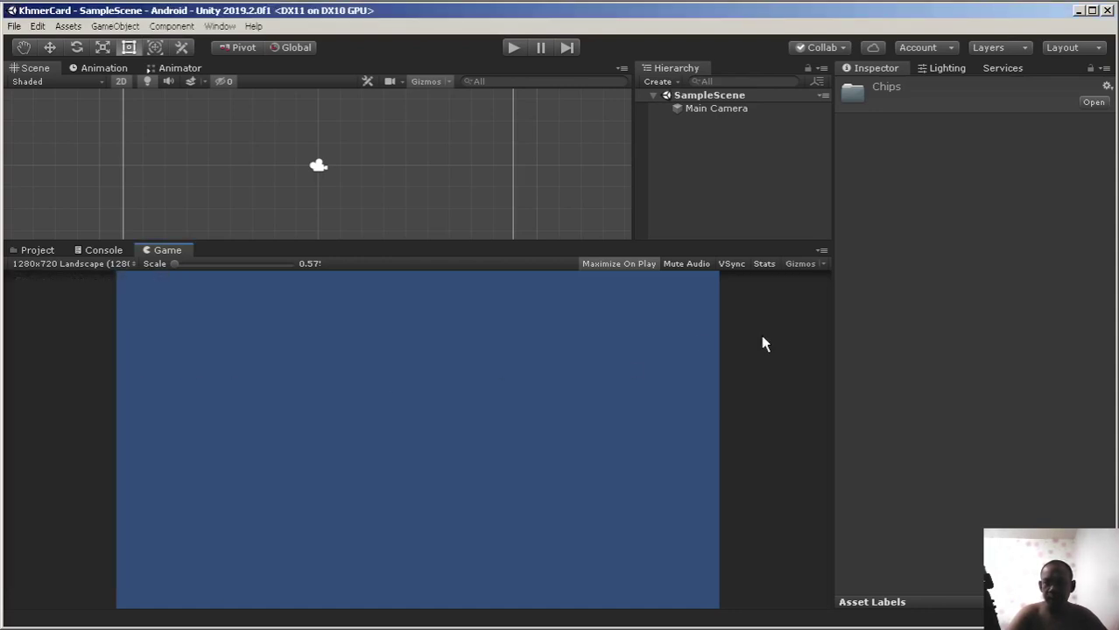
Enlarge the Scene view and centre the whole camera frame in it, keeping the Rect tool active
{"action": "left_click_drag", "start_coordinate": [571, 241], "coordinate": [547, 393]}
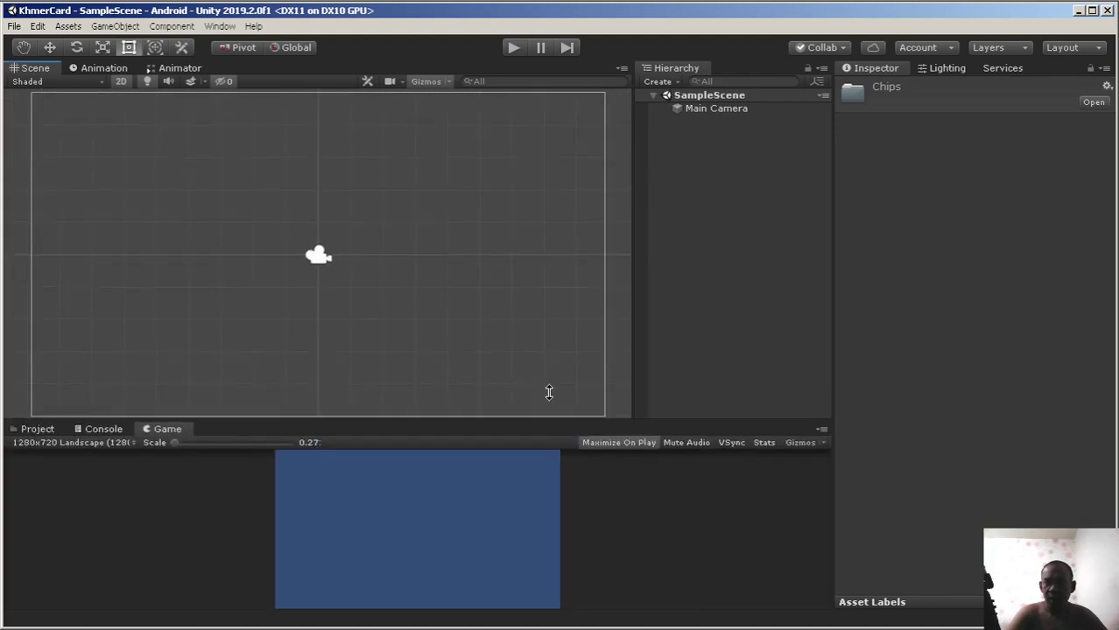
{"action": "scroll", "coordinate": [440, 257], "scroll_direction": "down", "scroll_amount": 3}
{"action": "left_click_drag", "start_coordinate": [324, 247], "coordinate": [390, 243]}
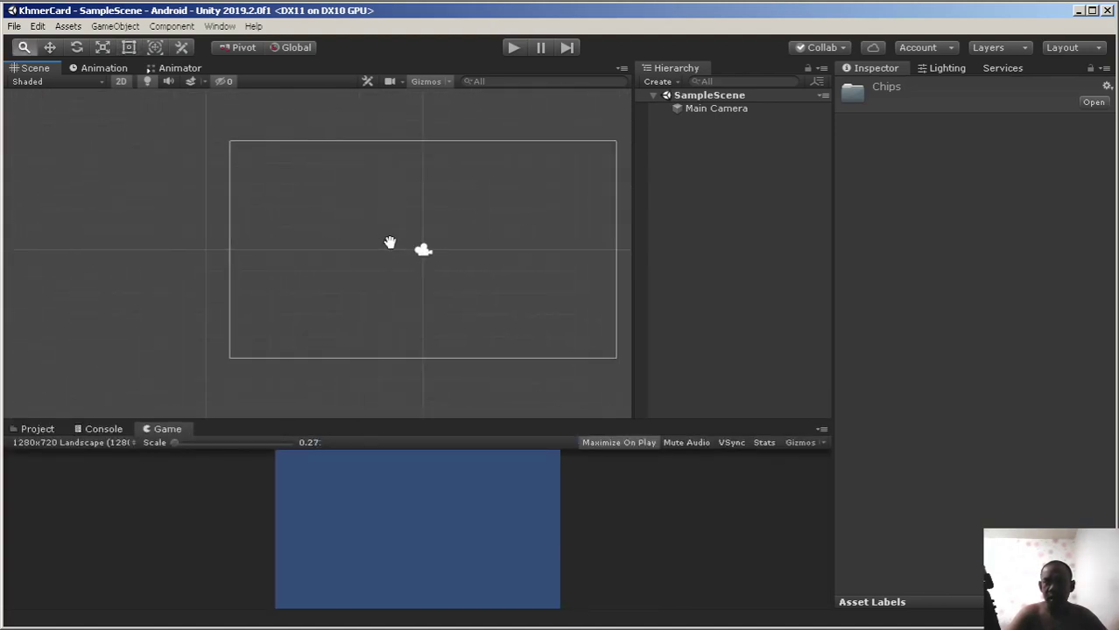
{"action": "key", "text": "t"}
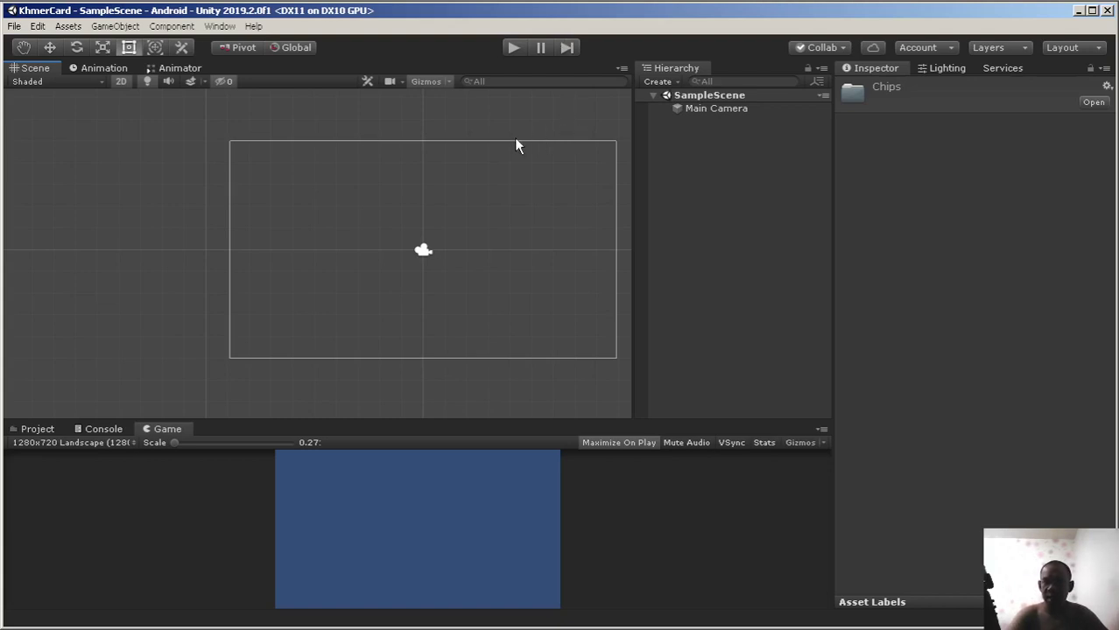
{"action": "scroll", "coordinate": [534, 154], "scroll_direction": "down", "scroll_amount": 2}
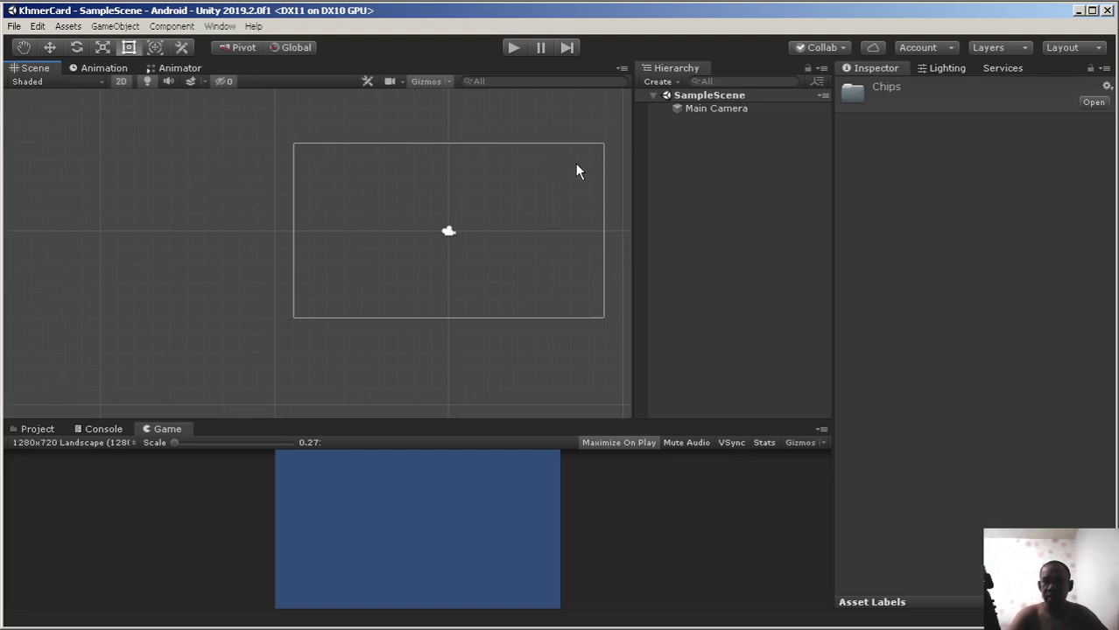
{"action": "middle_click_drag", "start_coordinate": [576, 170], "coordinate": [442, 197]}
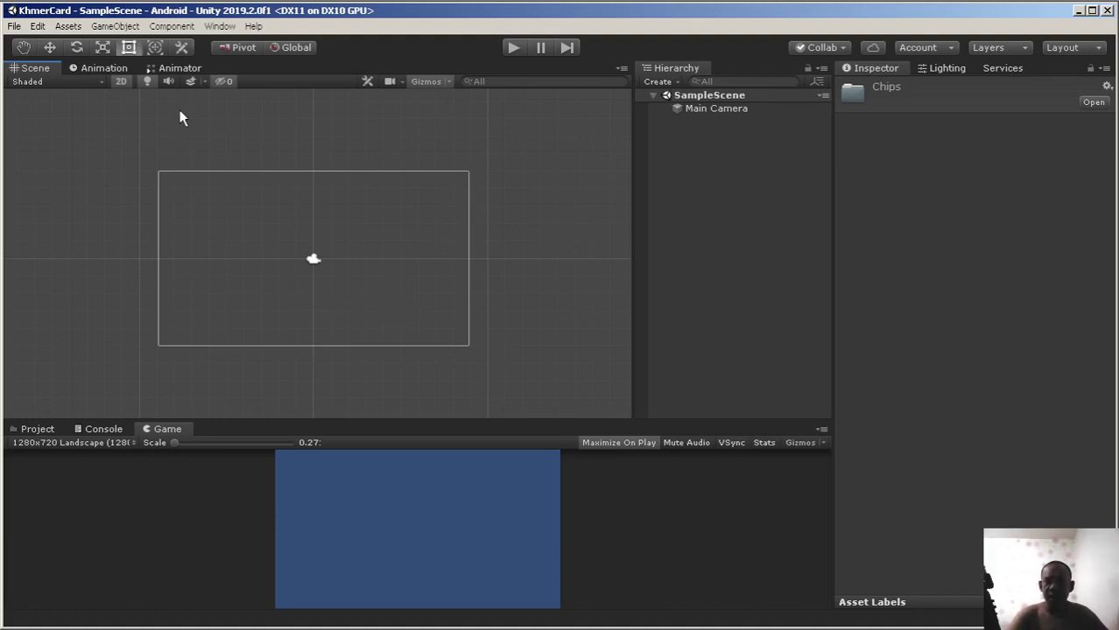
Save the current scene and the project
{"action": "left_click", "coordinate": [15, 26]}
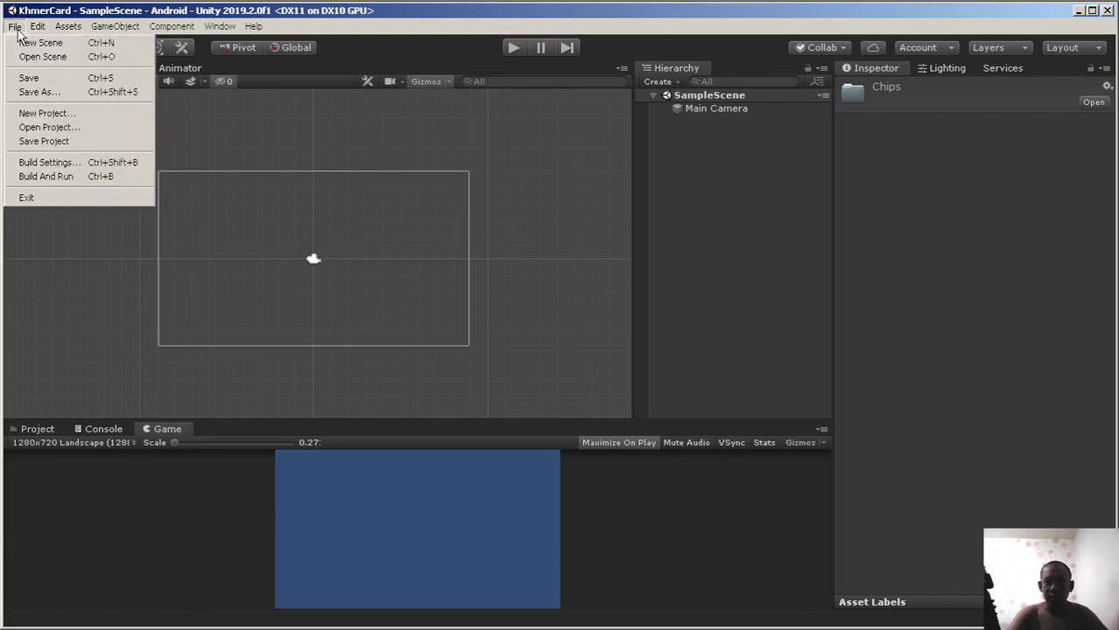
{"action": "left_click", "coordinate": [29, 78]}
{"action": "left_click", "coordinate": [15, 27]}
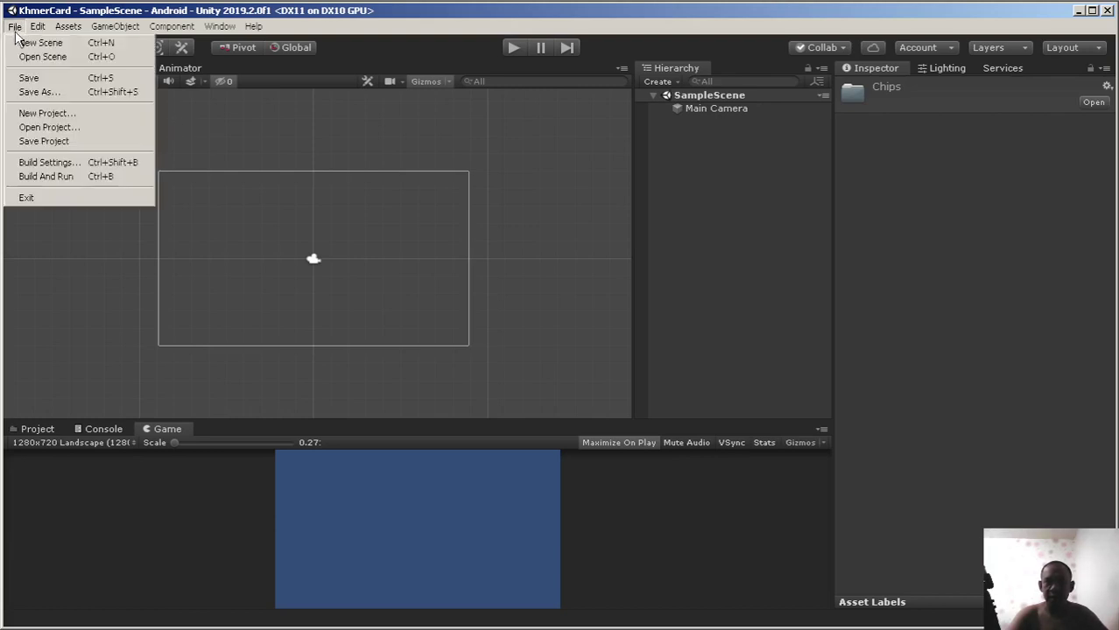
{"action": "left_click", "coordinate": [44, 141]}
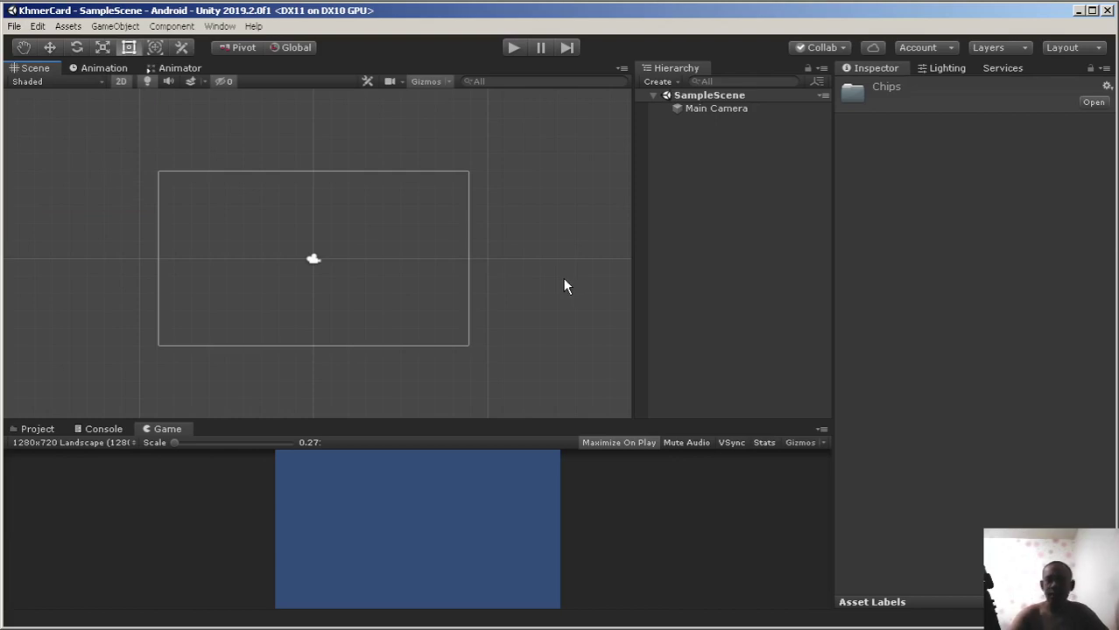